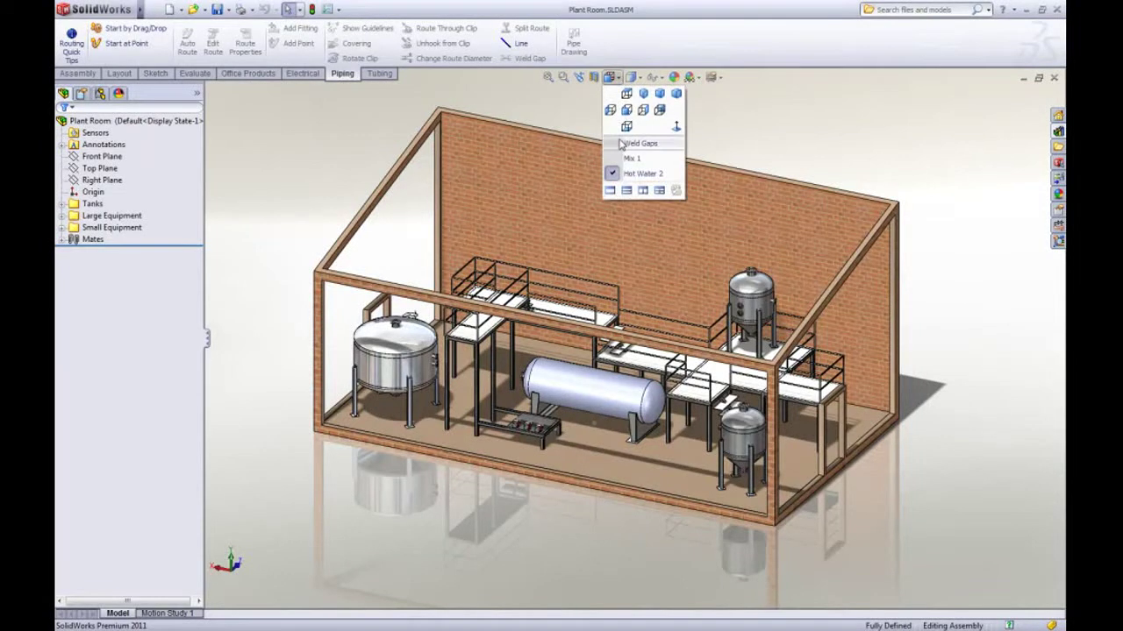
- Start a pipe route with a Slip On Flange 150-NPS5 on the cone-bottomed tank's top nozzle, using 5 mm weld gaps
{"action": "left_click", "coordinate": [619, 144]}
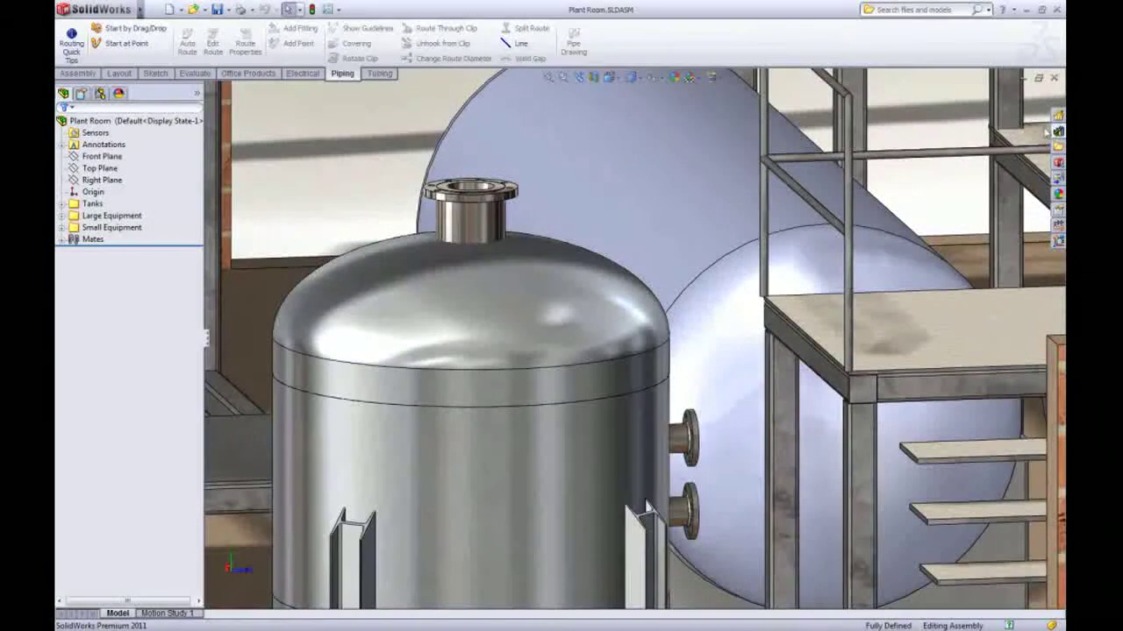
{"action": "left_click", "coordinate": [1057, 131]}
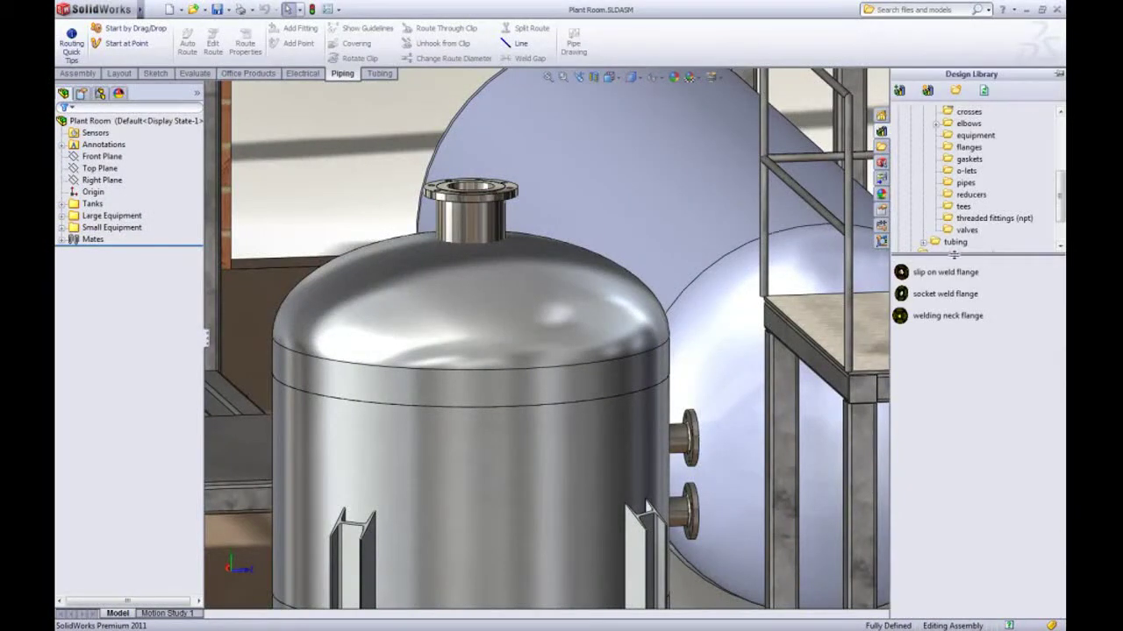
{"action": "left_click_drag", "start_coordinate": [943, 274], "coordinate": [449, 195]}
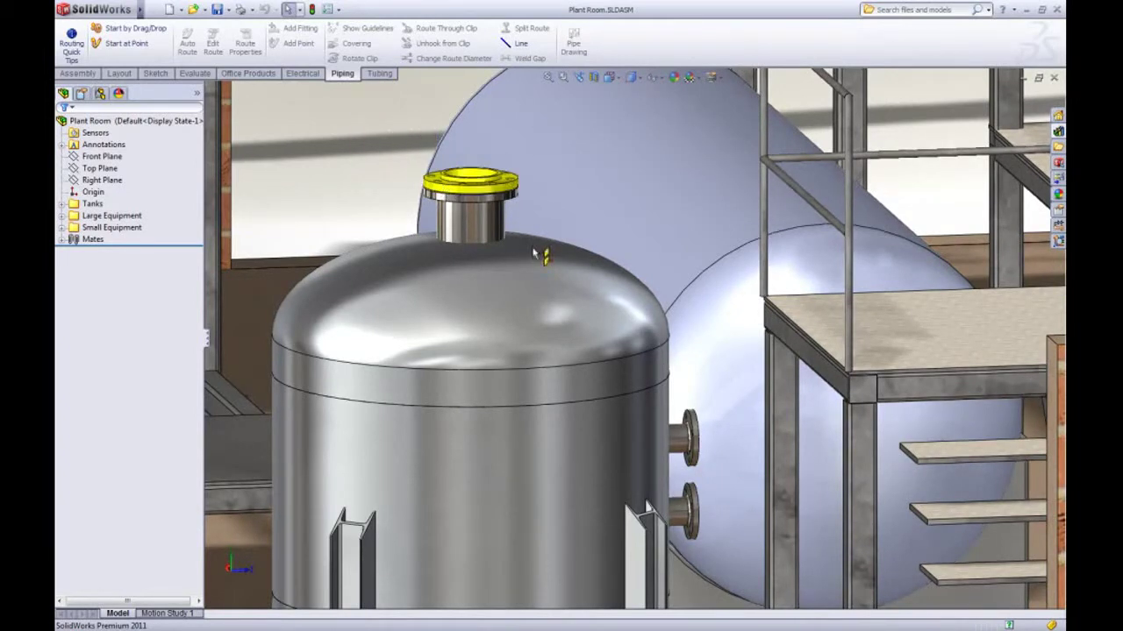
{"action": "left_click_drag", "start_coordinate": [533, 249], "coordinate": [701, 506]}
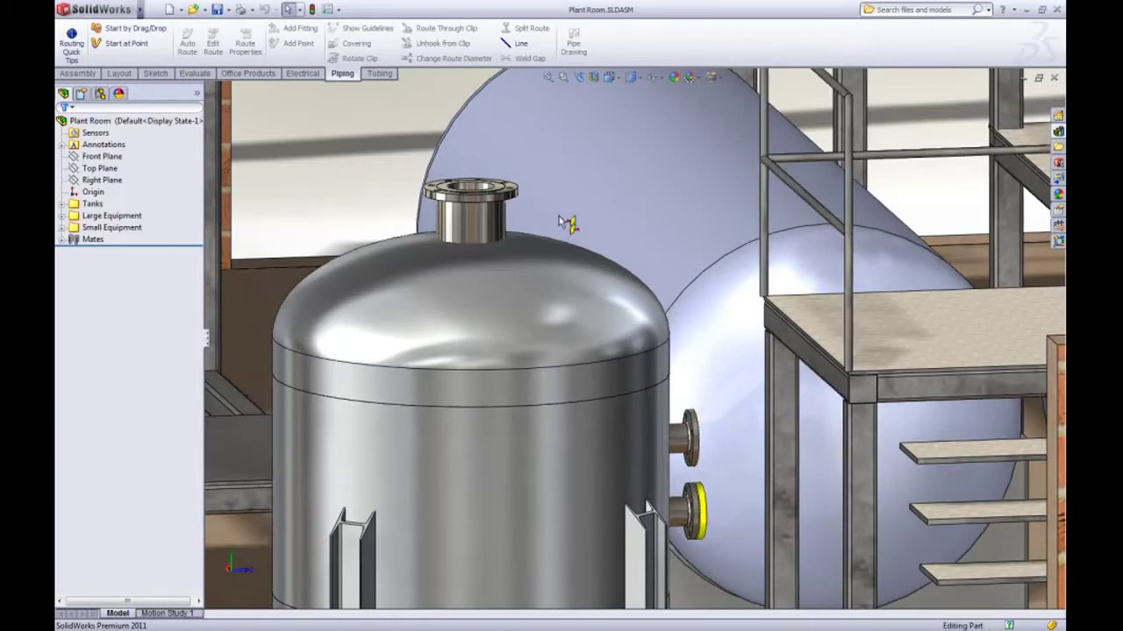
{"action": "left_click_drag", "start_coordinate": [567, 224], "coordinate": [504, 194]}
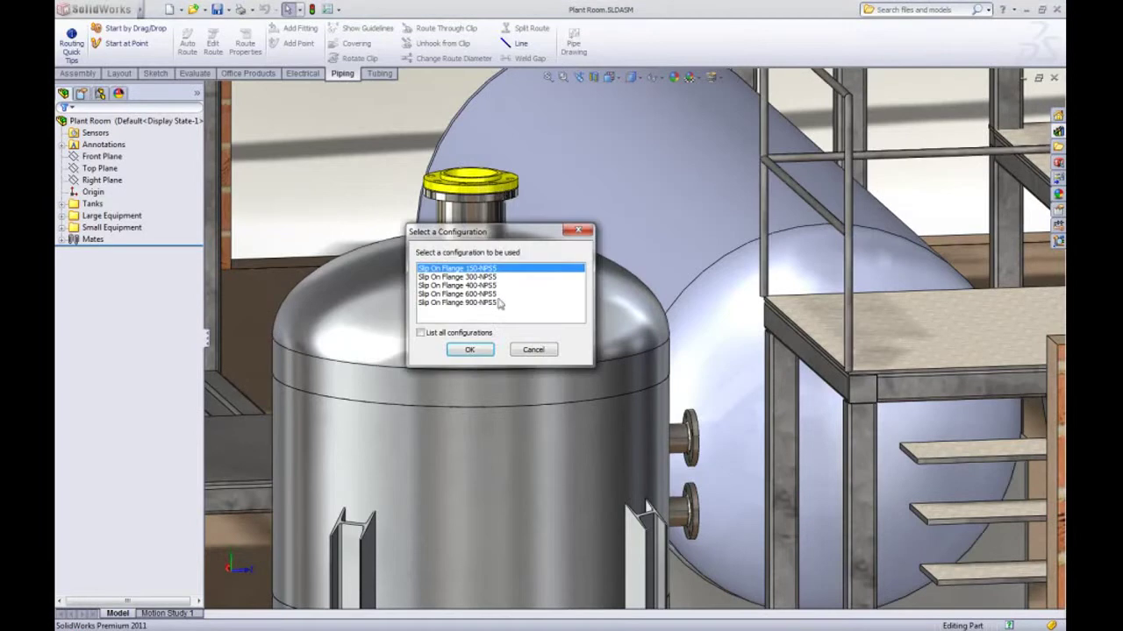
{"action": "left_click", "coordinate": [469, 350]}
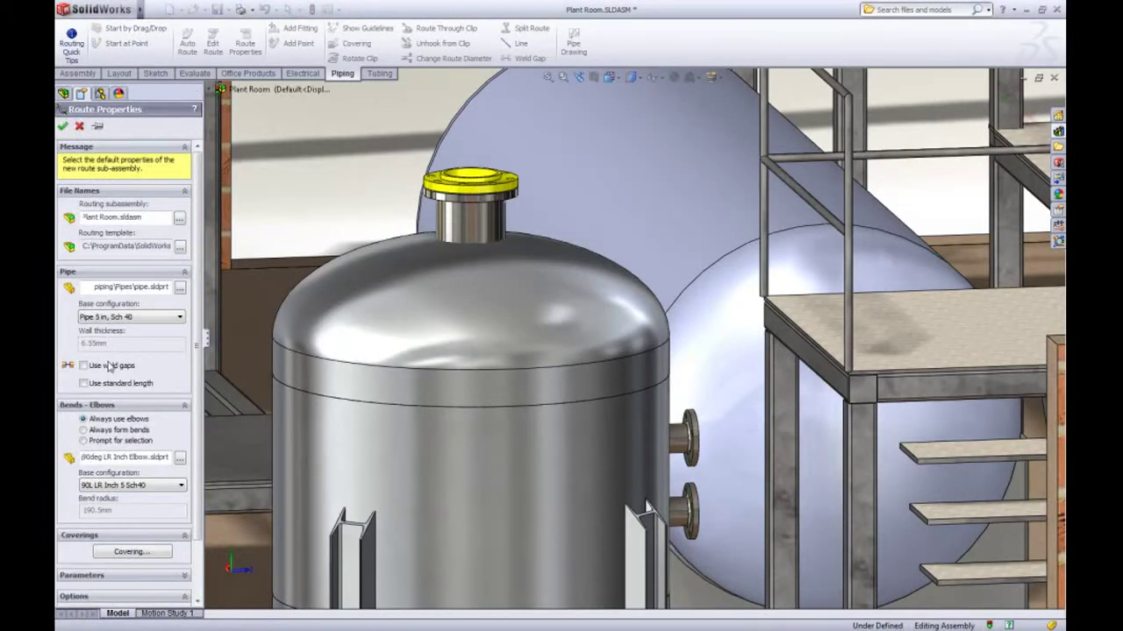
{"action": "left_click", "coordinate": [109, 367]}
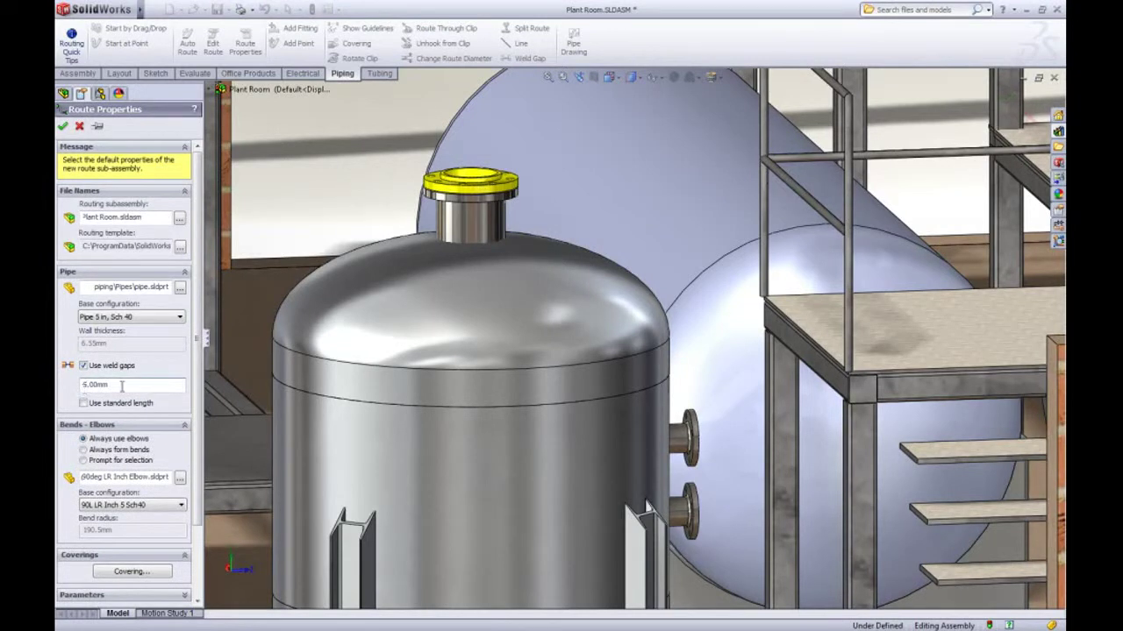
{"action": "left_click", "coordinate": [64, 127]}
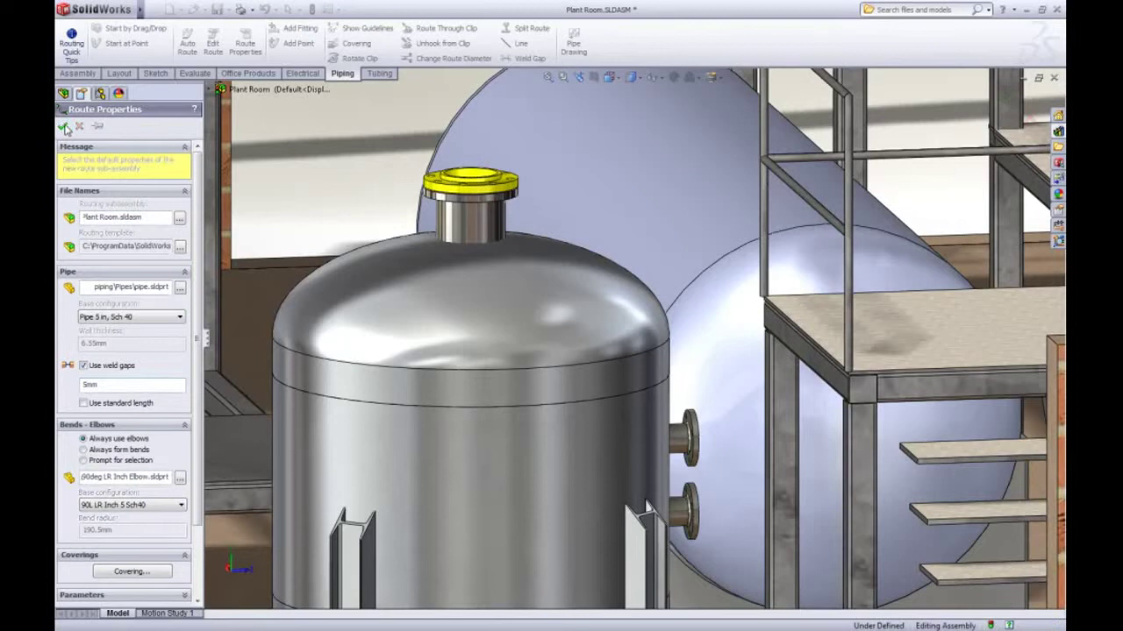
- Add a slip on flange to the side nozzle facing the view on the tank standing on the raised platform
{"action": "scroll", "coordinate": [617, 323], "scroll_direction": "up", "scroll_amount": 3}
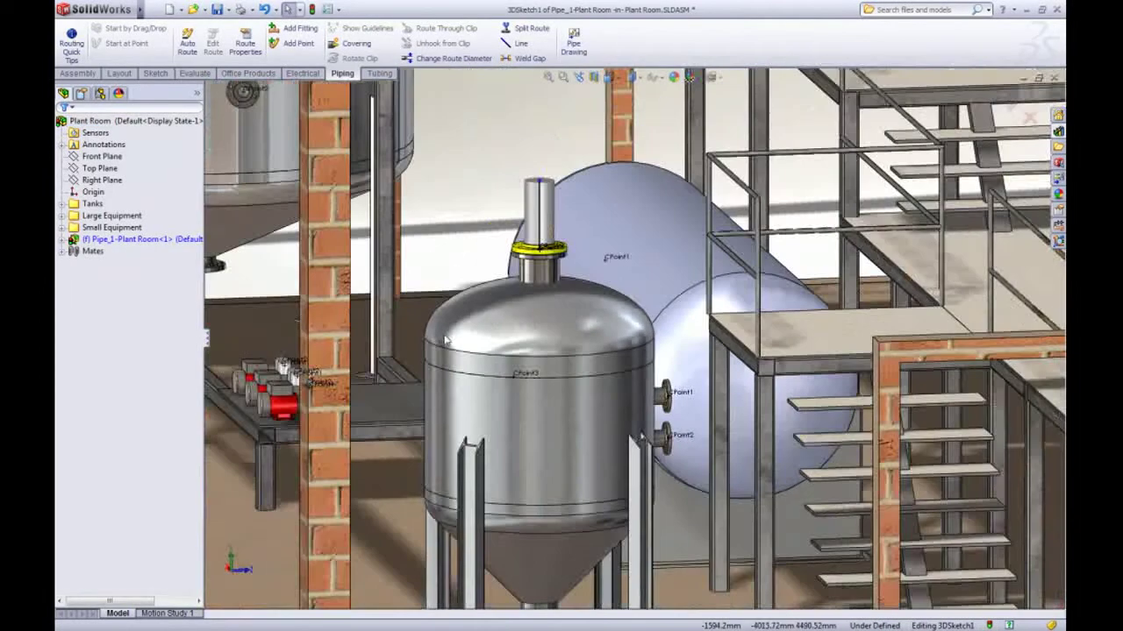
{"action": "scroll", "coordinate": [474, 399], "scroll_direction": "up", "scroll_amount": 1}
{"action": "middle_click_drag", "start_coordinate": [656, 303], "coordinate": [376, 430], "text": "ctrl"}
{"action": "scroll", "coordinate": [358, 412], "scroll_direction": "up", "scroll_amount": 1}
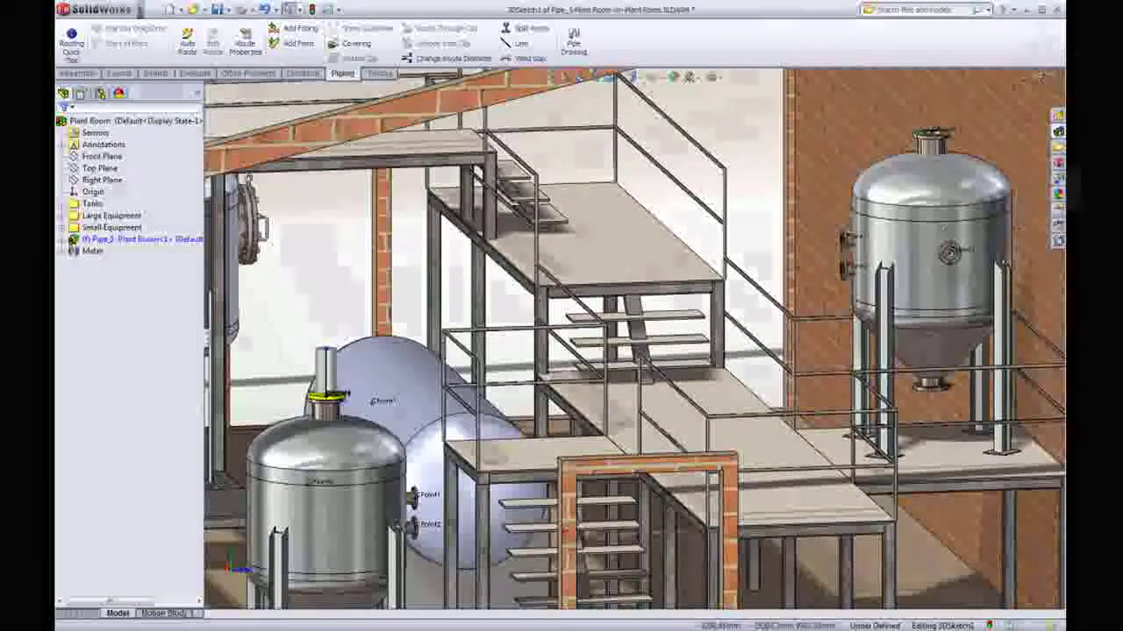
{"action": "left_click", "coordinate": [1058, 131]}
{"action": "mouse_move", "coordinate": [943, 272]}
{"action": "left_mouse_down"}
{"action": "mouse_move", "coordinate": [916, 266]}
{"action": "mouse_move", "coordinate": [949, 252]}
{"action": "left_mouse_up"}
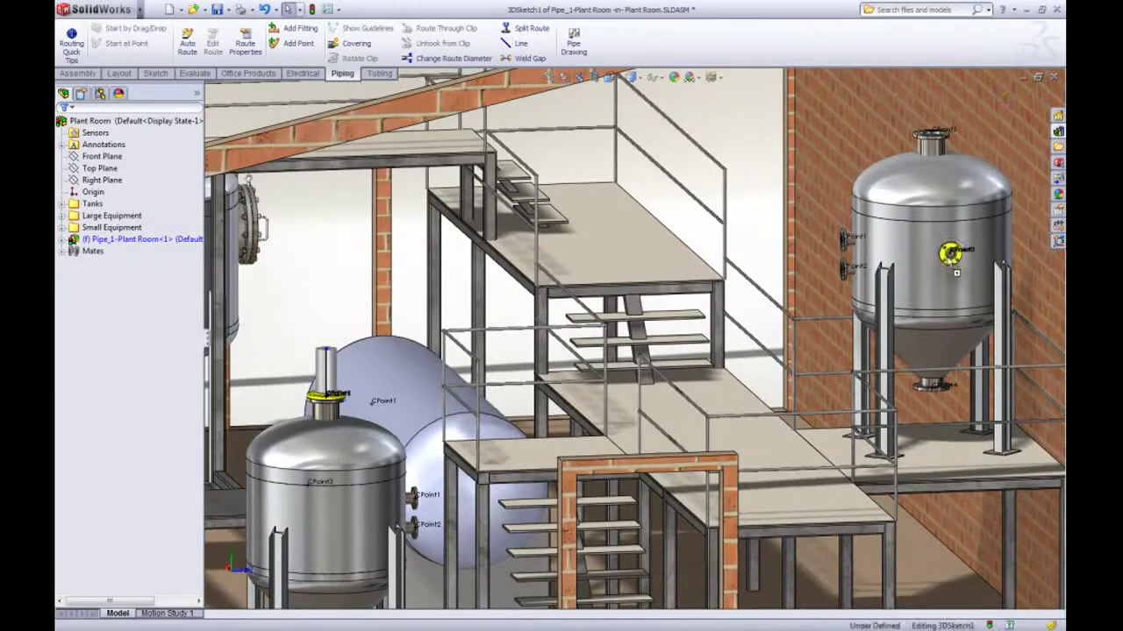
{"action": "left_click", "coordinate": [470, 350]}
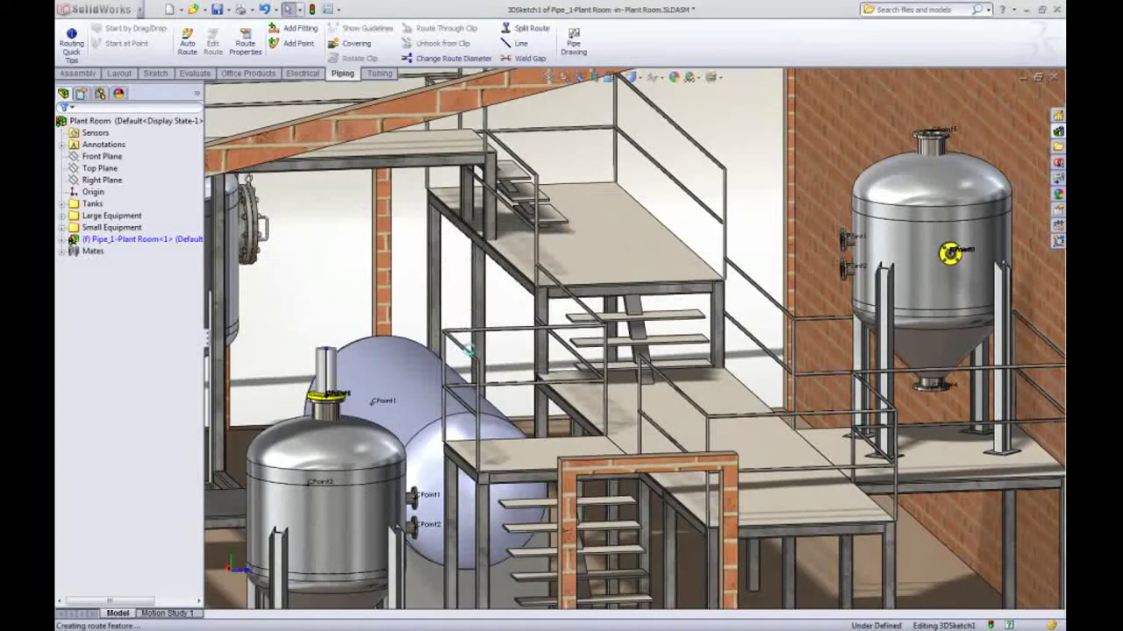
{"action": "key", "text": "Escape"}
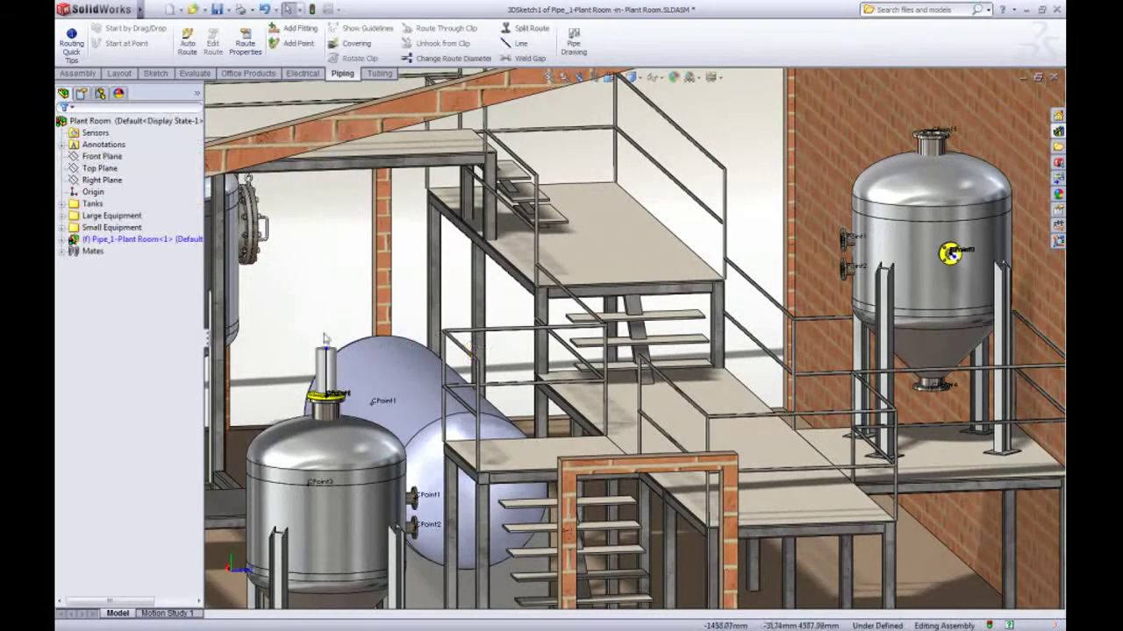
- Auto-route the pipe from the first tank's flange stub to the platform tank's flange, accepting the conflicting connection properties
{"action": "left_click", "coordinate": [329, 347]}
{"action": "right_click", "coordinate": [329, 347]}
{"action": "left_click", "coordinate": [345, 391]}
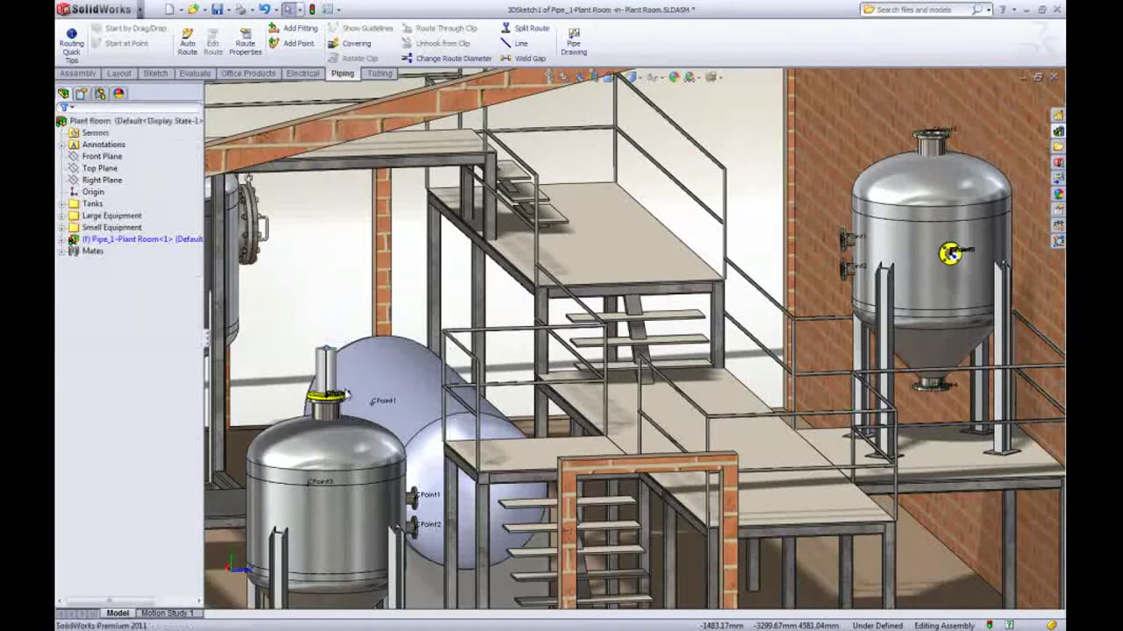
{"action": "left_click", "coordinate": [950, 253]}
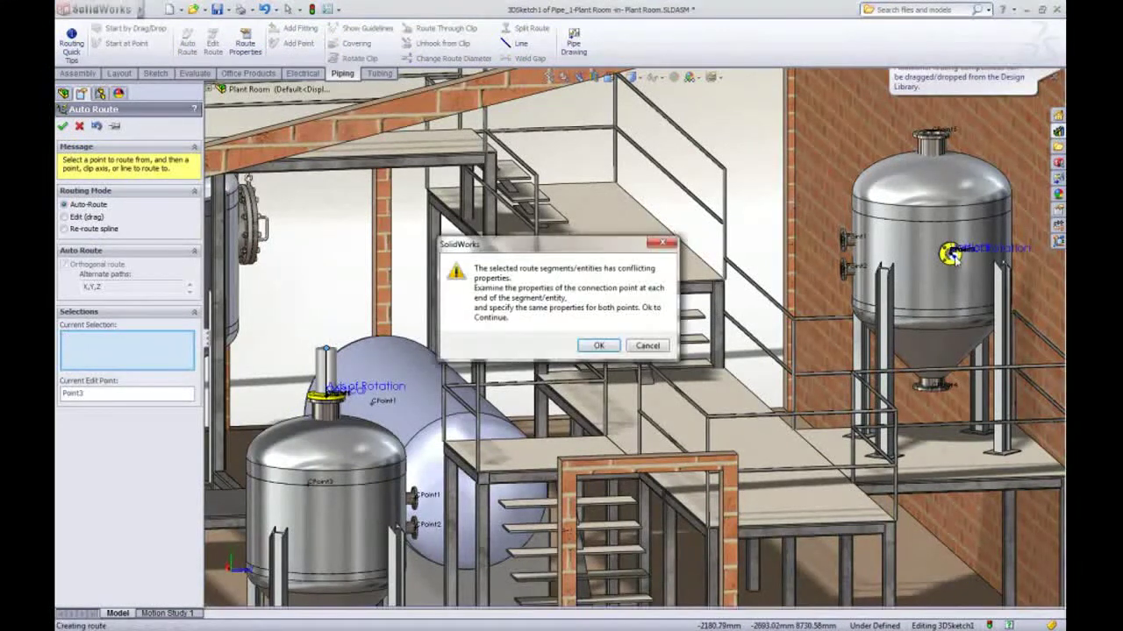
{"action": "left_click", "coordinate": [598, 346]}
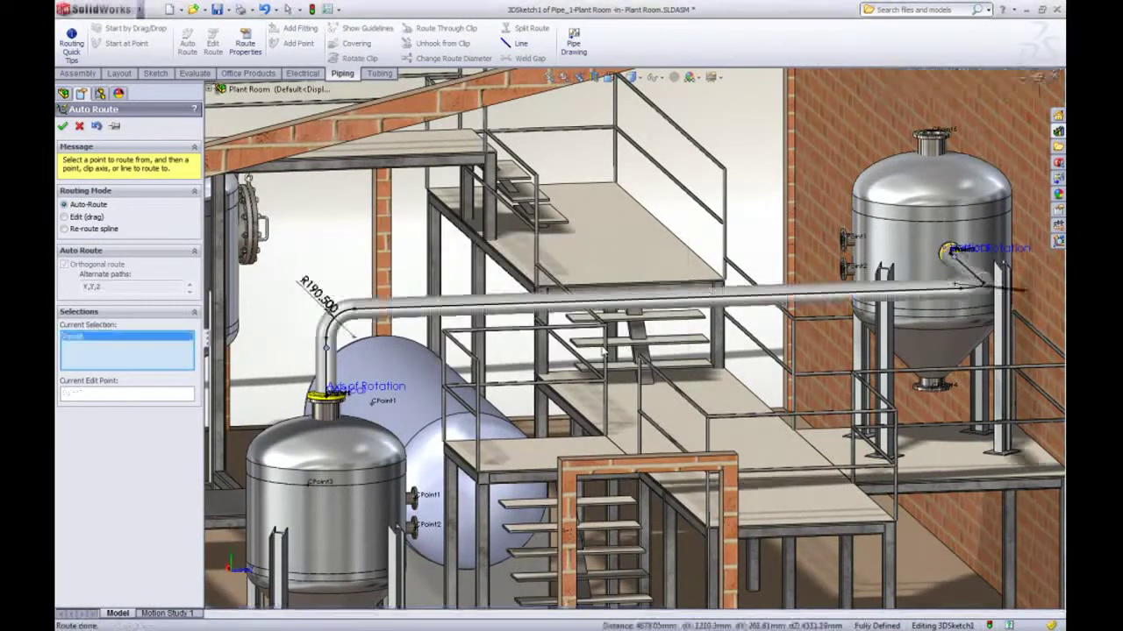
{"action": "key", "text": "Escape"}
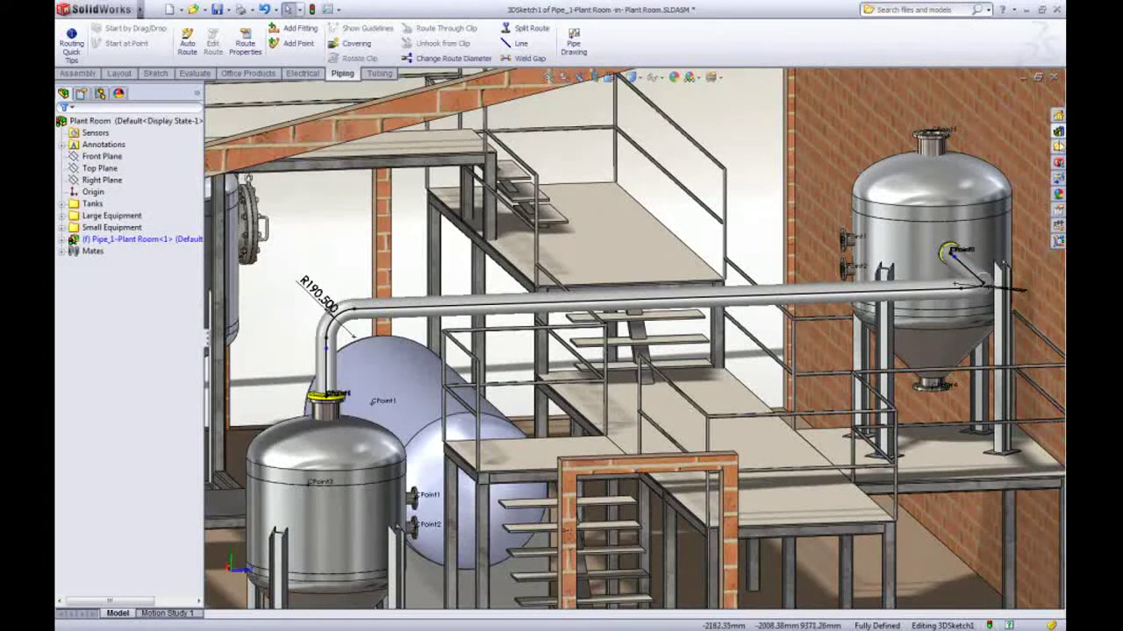
- Insert a reducer into the long horizontal pipe run and finish the route with the 90L LR Inch 2 Sch40 elbow
{"action": "left_click", "coordinate": [1058, 131]}
{"action": "left_click", "coordinate": [971, 195]}
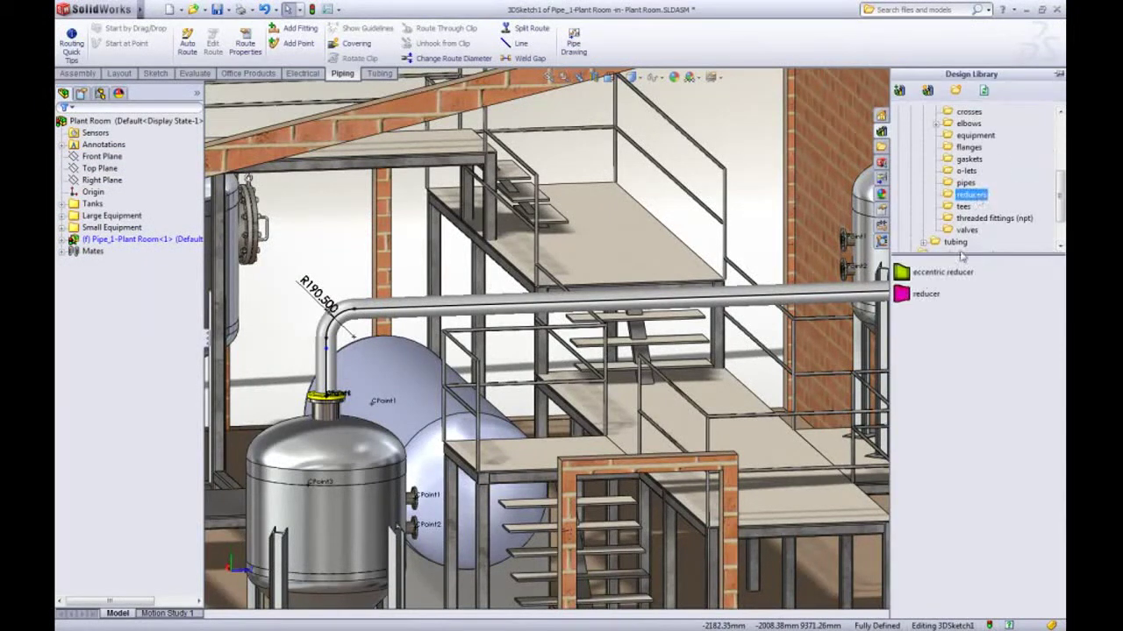
{"action": "left_click_drag", "start_coordinate": [916, 296], "coordinate": [628, 309]}
{"action": "left_click", "coordinate": [471, 350]}
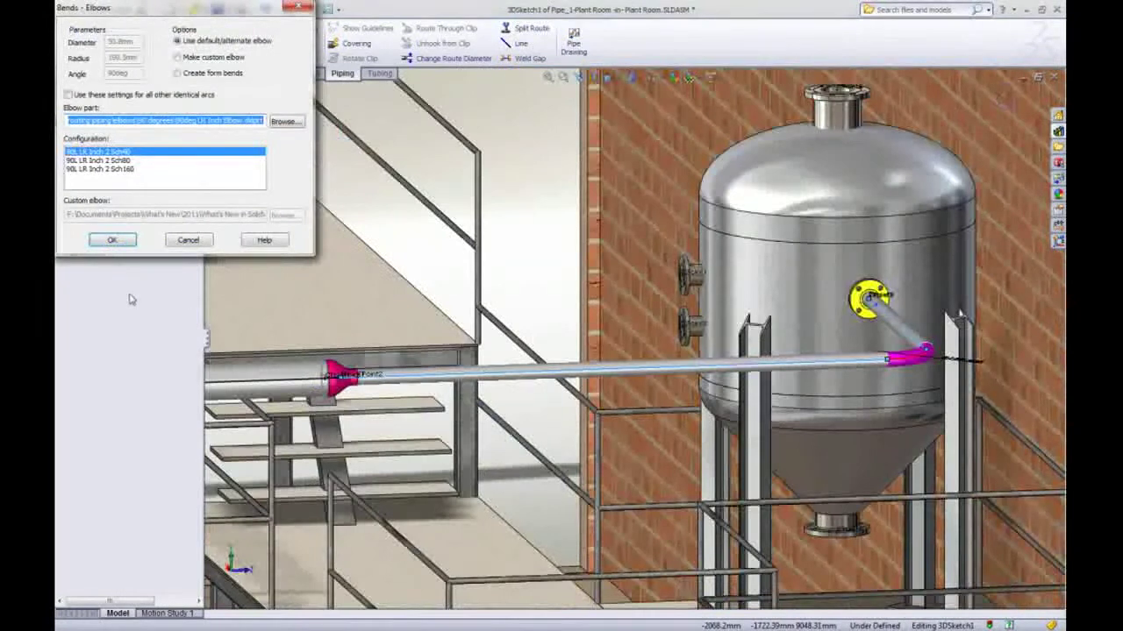
{"action": "left_click", "coordinate": [121, 240]}
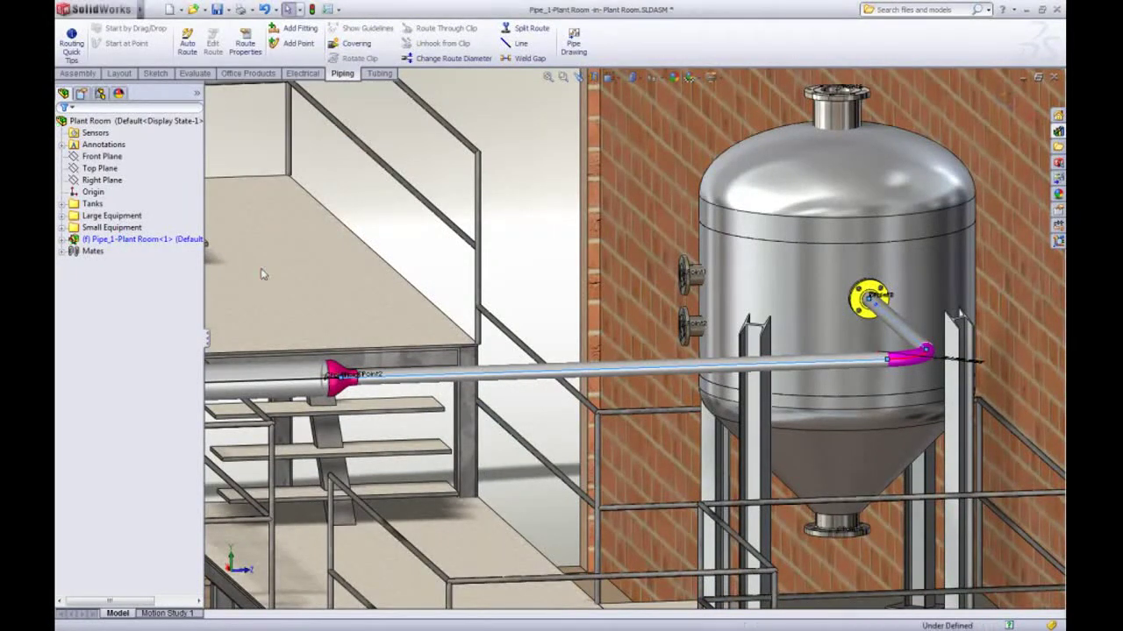
- Override the weld gap between the large elbow and the horizontal pipe to 20 mm, and exit route editing
{"action": "scroll", "coordinate": [368, 336], "scroll_direction": "down", "scroll_amount": 8}
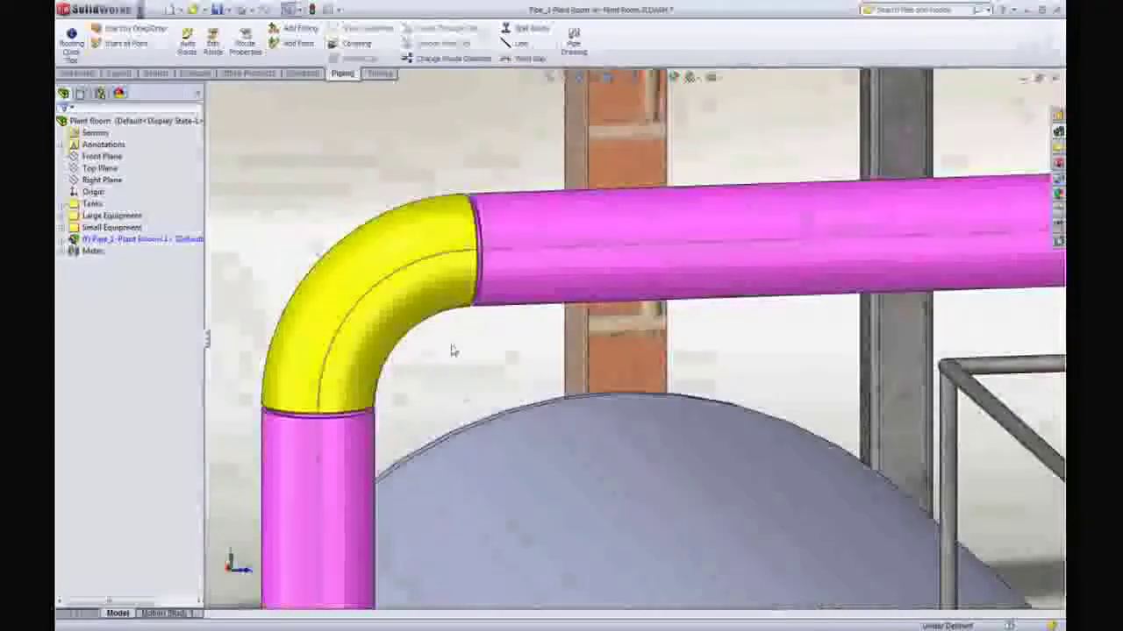
{"action": "left_click", "coordinate": [521, 60]}
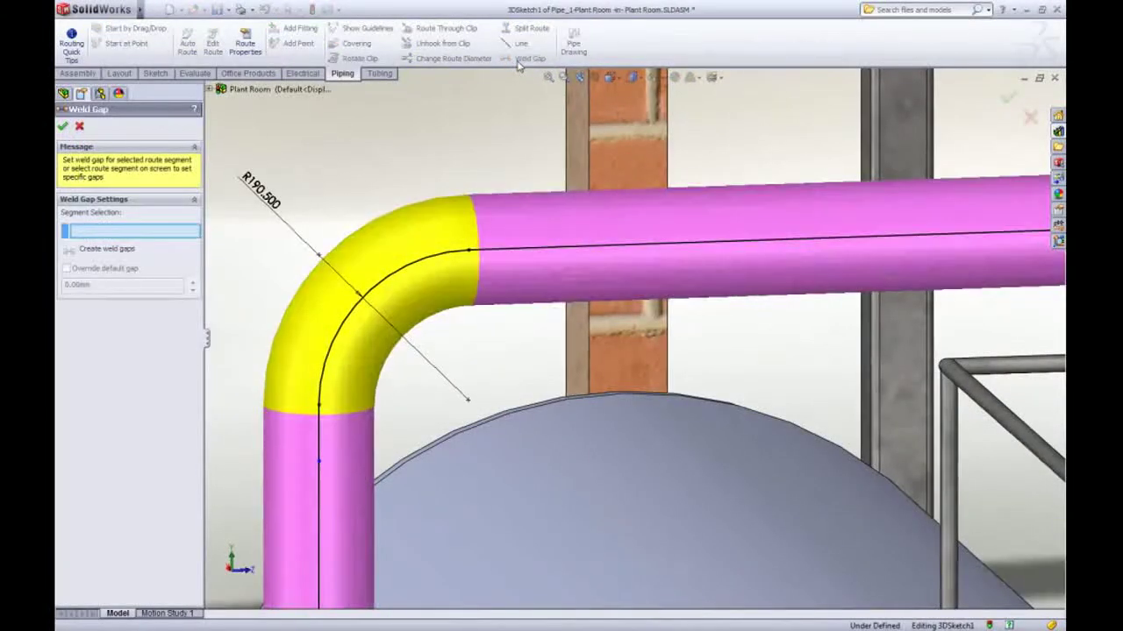
{"action": "left_click", "coordinate": [493, 254]}
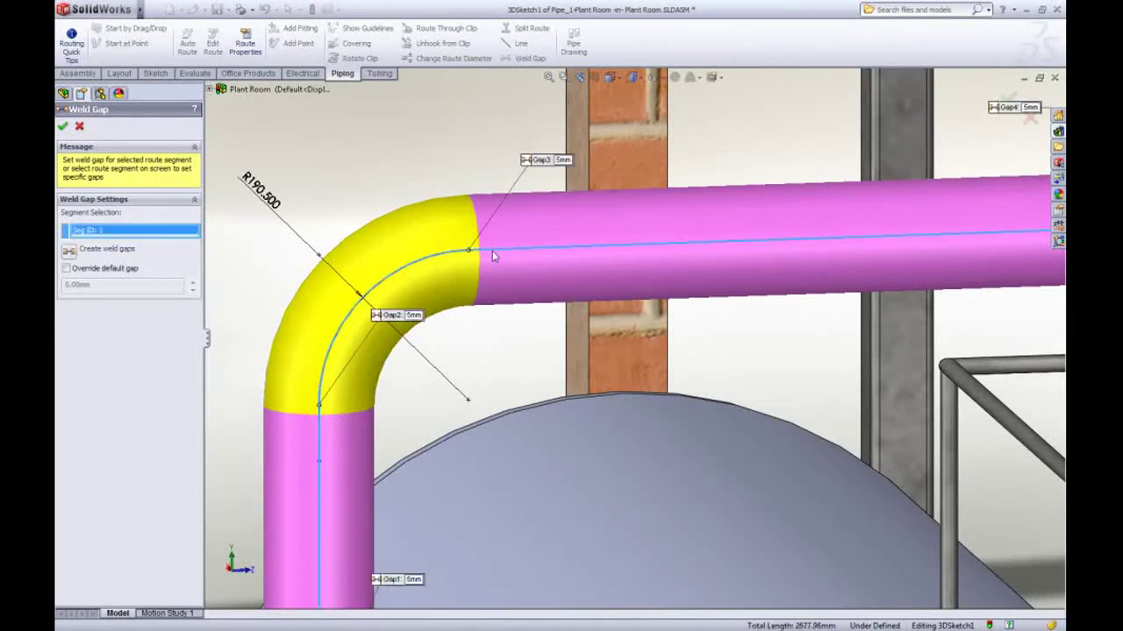
{"action": "left_click", "coordinate": [562, 161]}
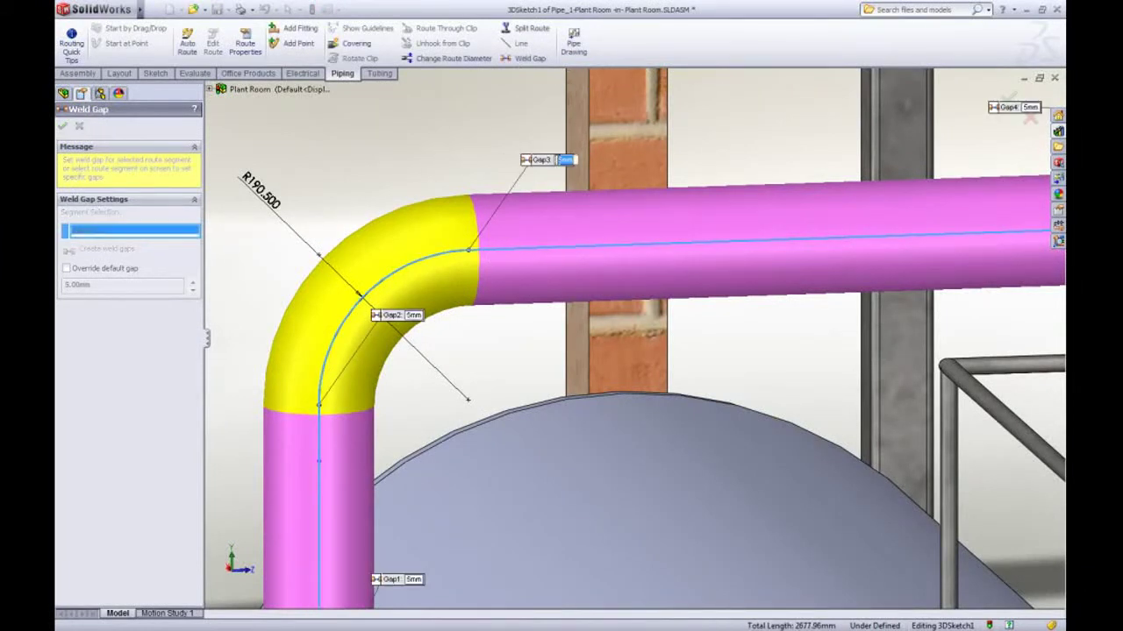
{"action": "key", "text": "Return"}
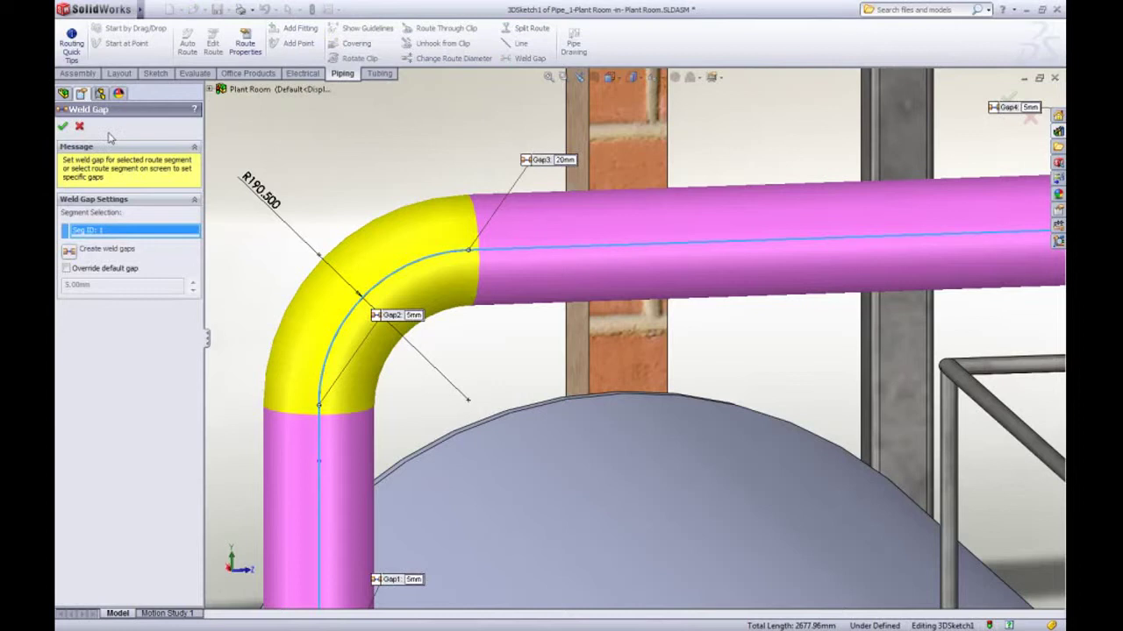
{"action": "left_click", "coordinate": [62, 126]}
{"action": "left_click", "coordinate": [1003, 100]}
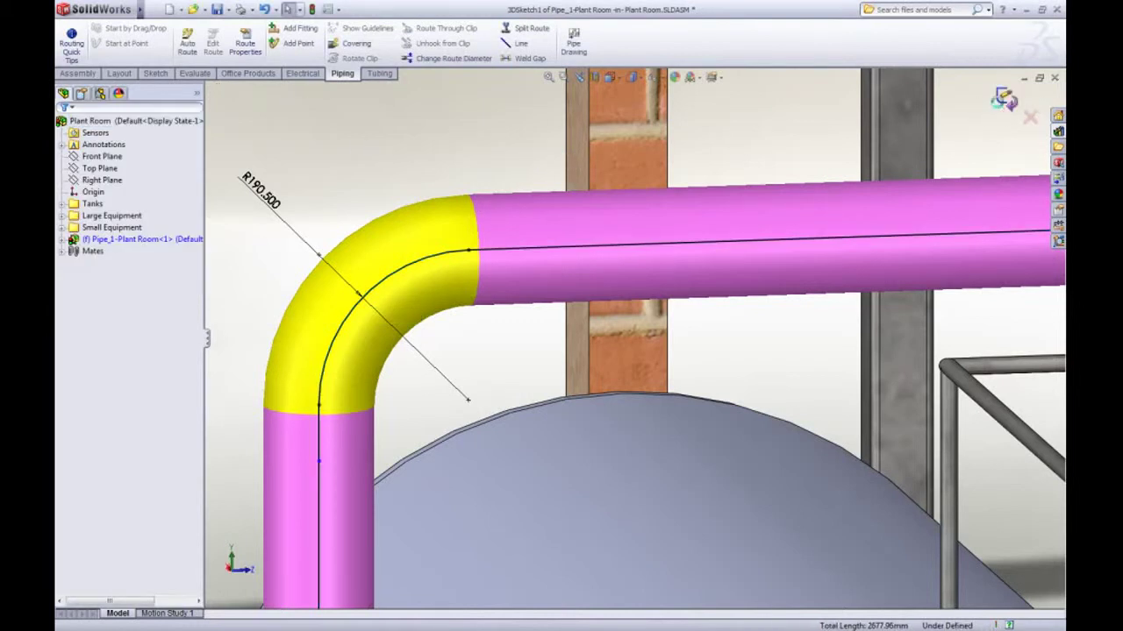
{"action": "left_click", "coordinate": [1015, 103]}
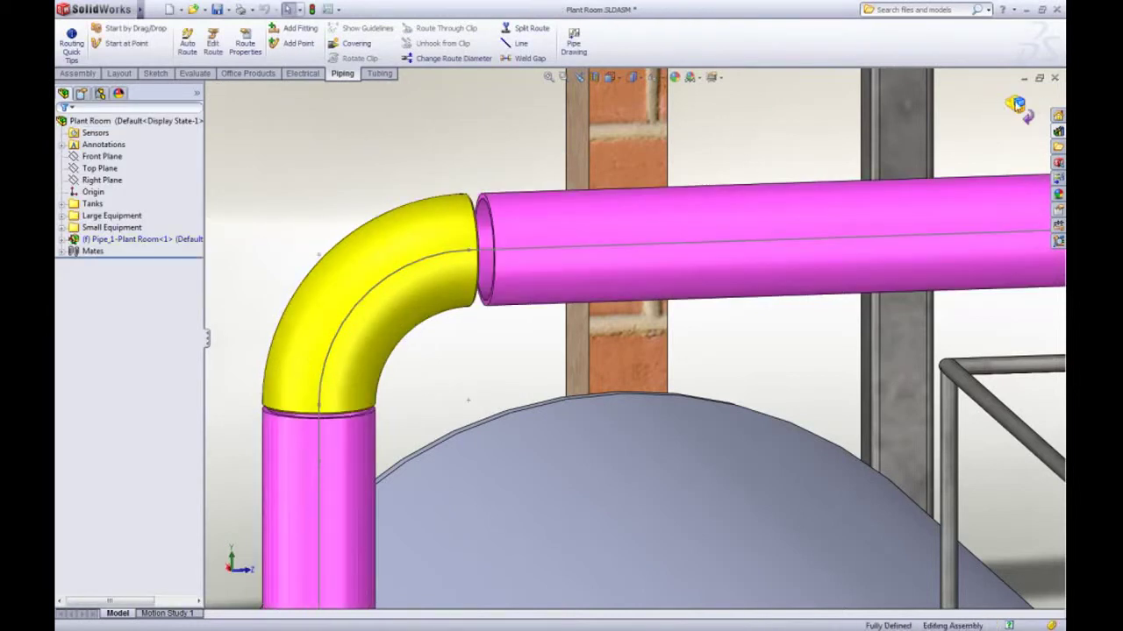
- Switch to the Mix 1 view and import the default P&ID data file without a tag scheme
{"action": "left_click", "coordinate": [623, 79]}
{"action": "left_click", "coordinate": [637, 165]}
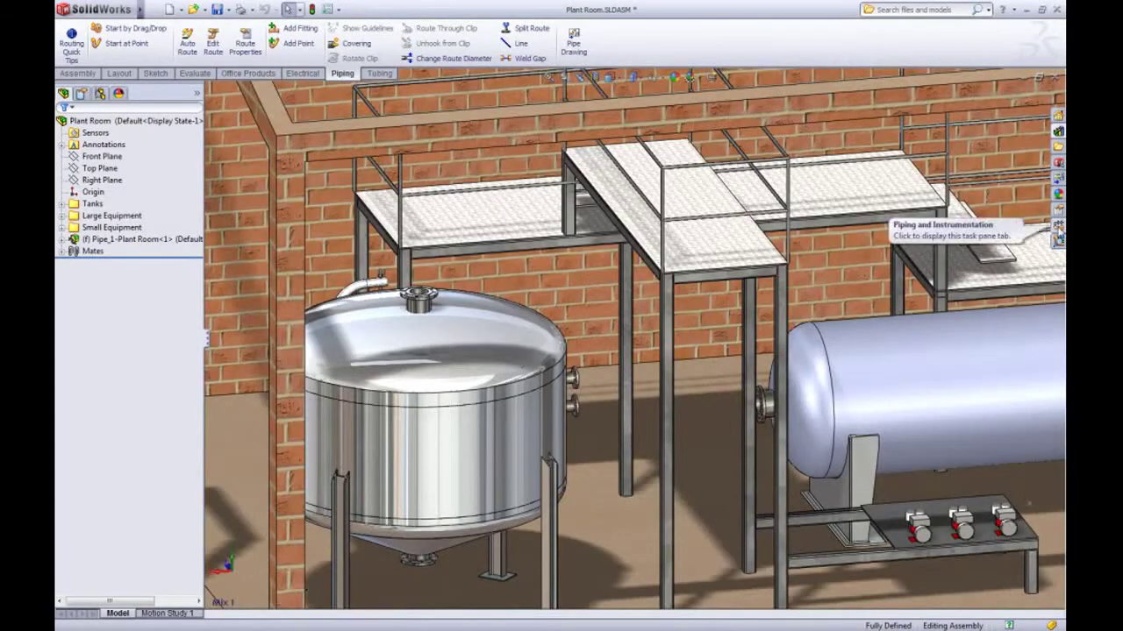
{"action": "left_click", "coordinate": [1059, 235]}
{"action": "left_click", "coordinate": [935, 121]}
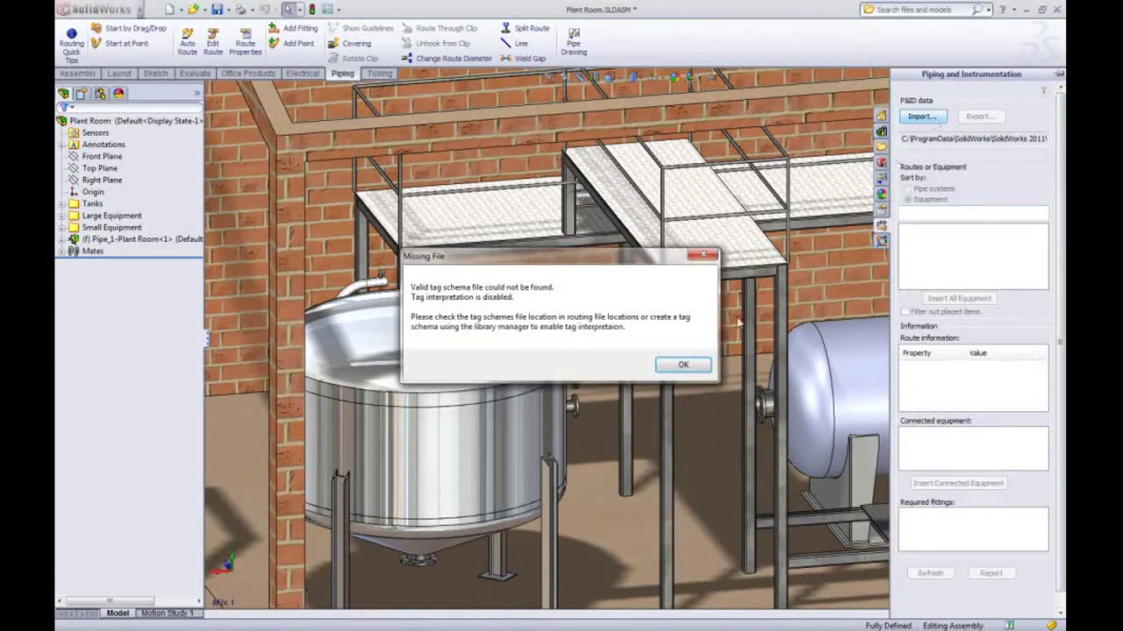
{"action": "left_click", "coordinate": [687, 366]}
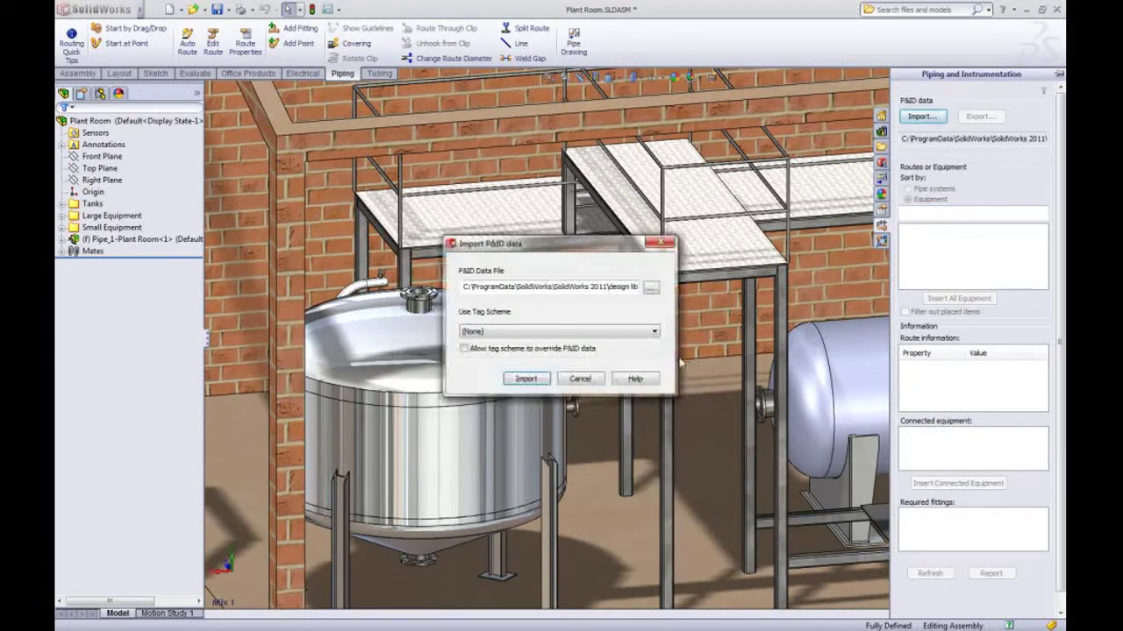
{"action": "left_click", "coordinate": [527, 379]}
- Sort the P&ID data by pipe systems, select Mix 1, and examine all three pipe systems in the validation report
{"action": "left_click", "coordinate": [920, 191]}
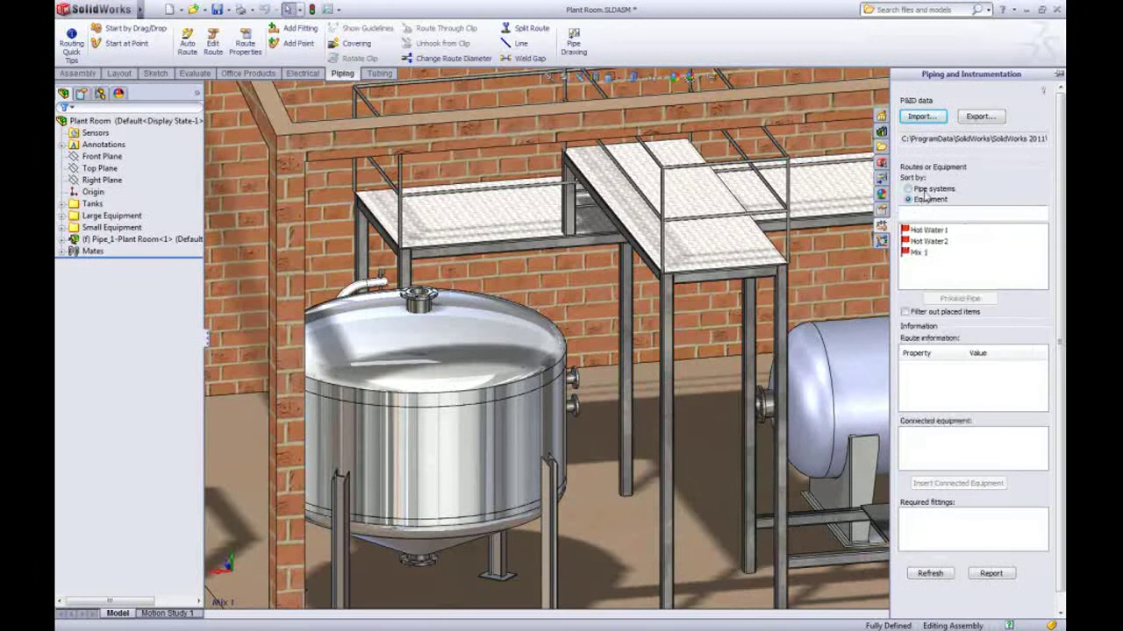
{"action": "left_click", "coordinate": [918, 252]}
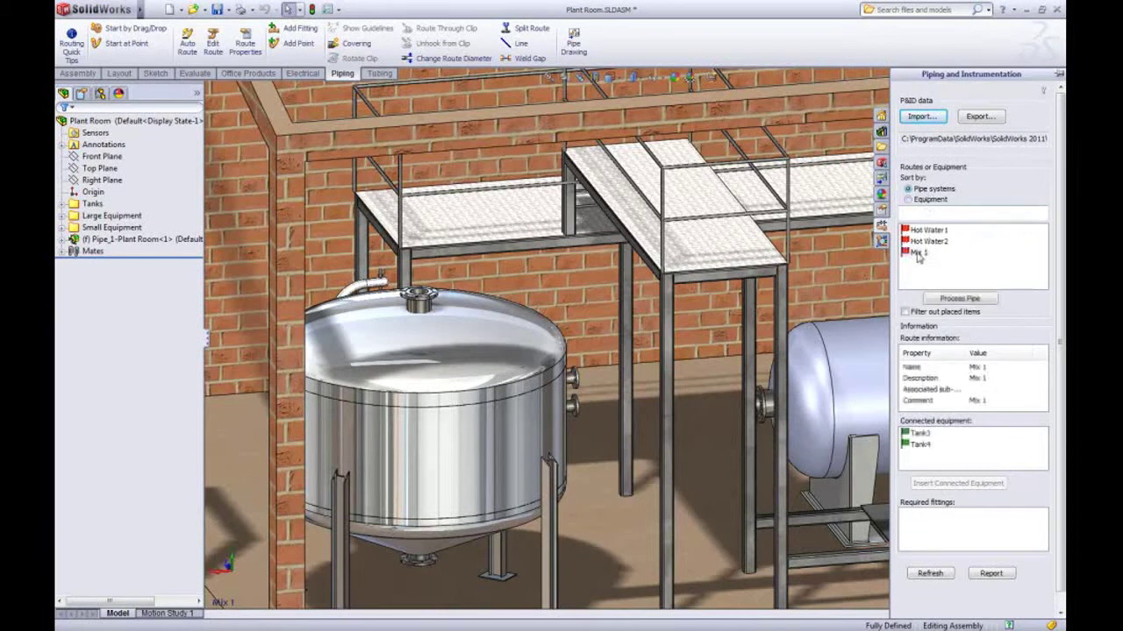
{"action": "left_click", "coordinate": [990, 573]}
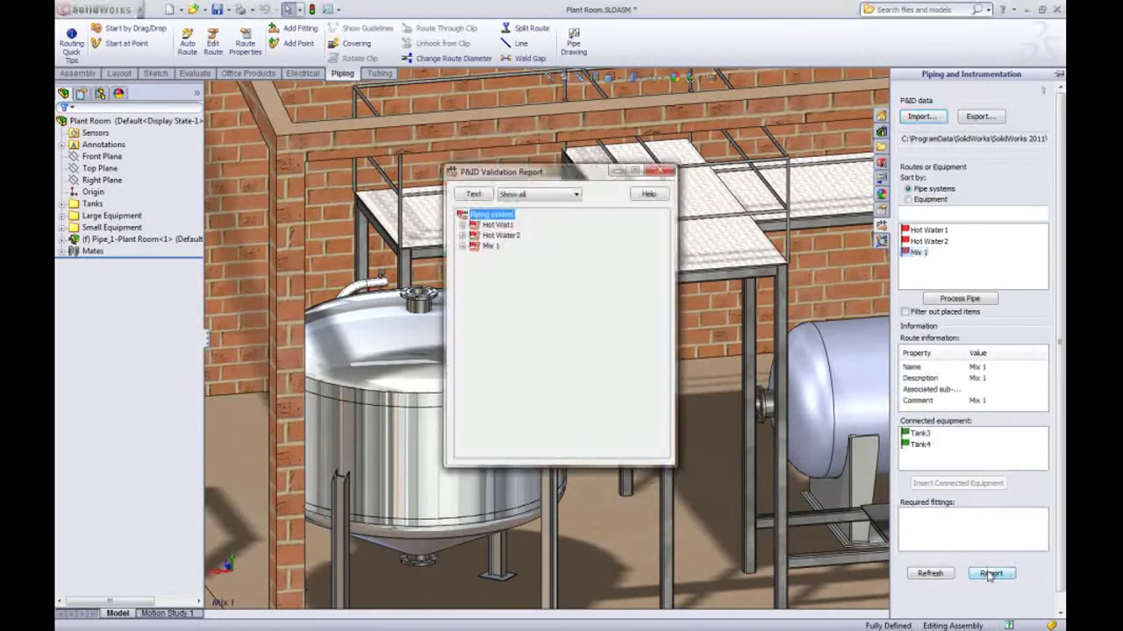
{"action": "left_click", "coordinate": [463, 246]}
{"action": "left_click", "coordinate": [462, 236]}
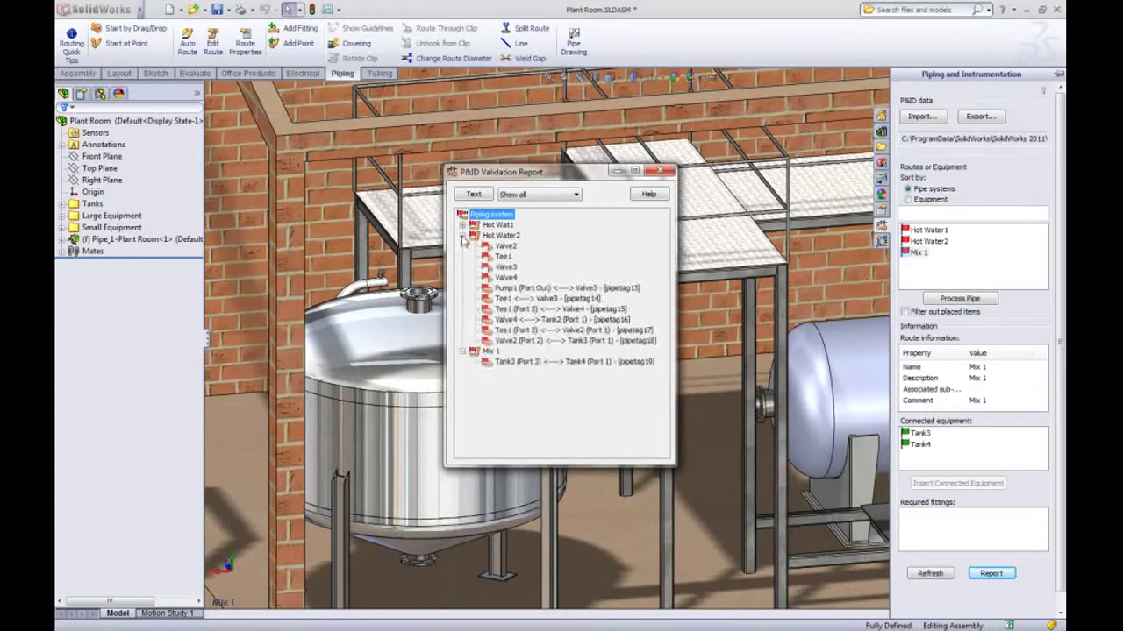
{"action": "left_click", "coordinate": [463, 225]}
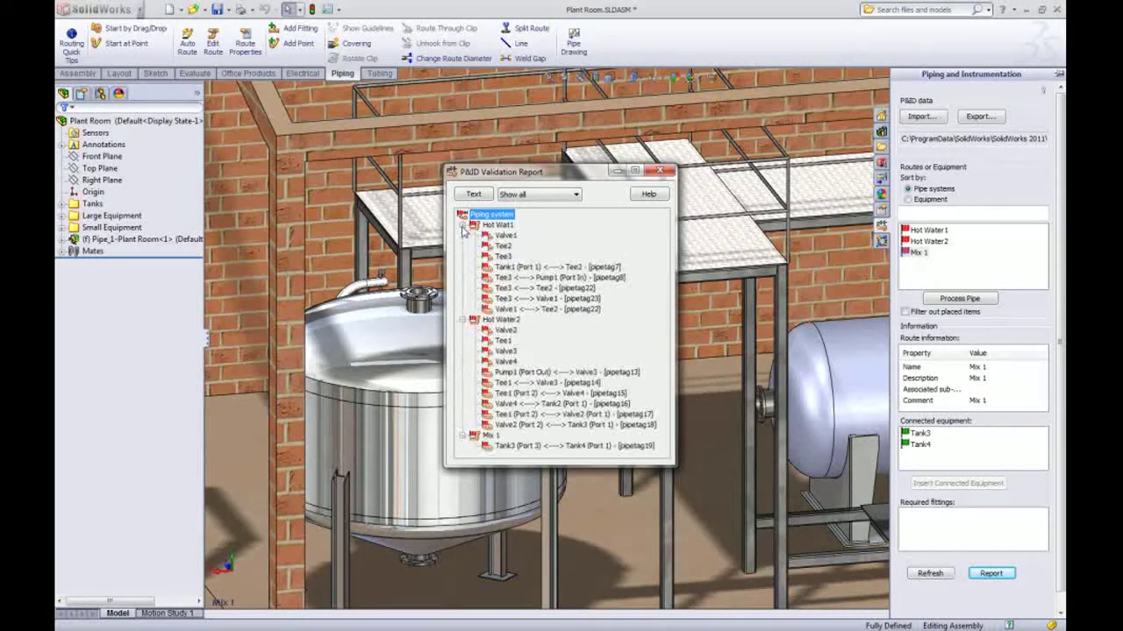
- Collapse the Hot Wat1, Hot Water2 and Mix 1 branches in the P&ID validation report and close the report
{"action": "left_click", "coordinate": [462, 226]}
{"action": "left_click", "coordinate": [463, 236]}
{"action": "left_click", "coordinate": [462, 247]}
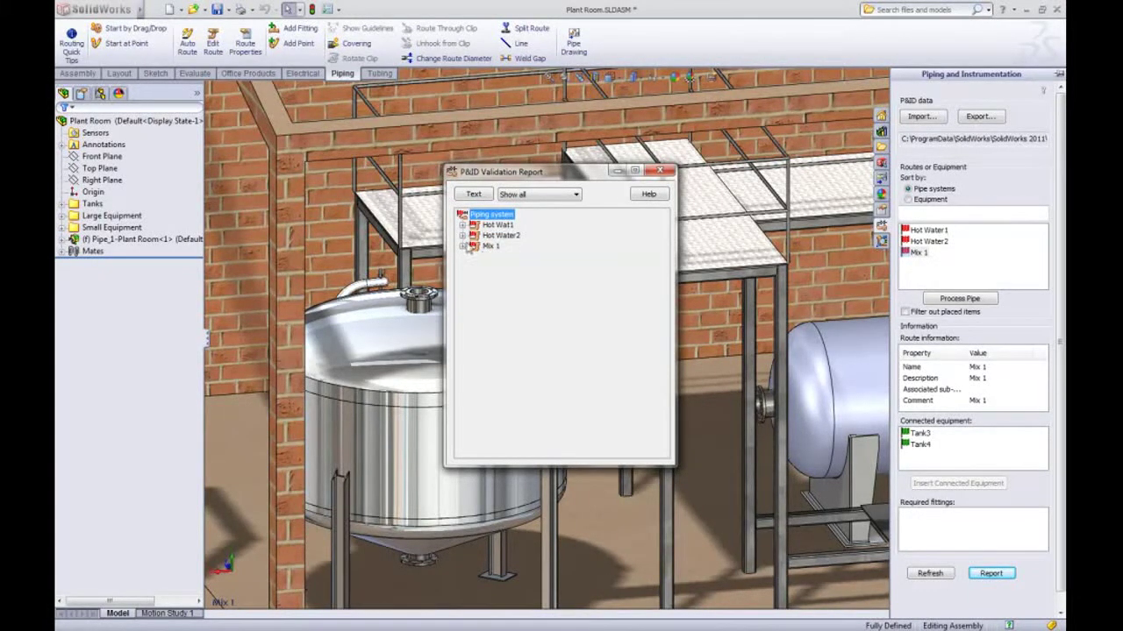
{"action": "left_click", "coordinate": [658, 171]}
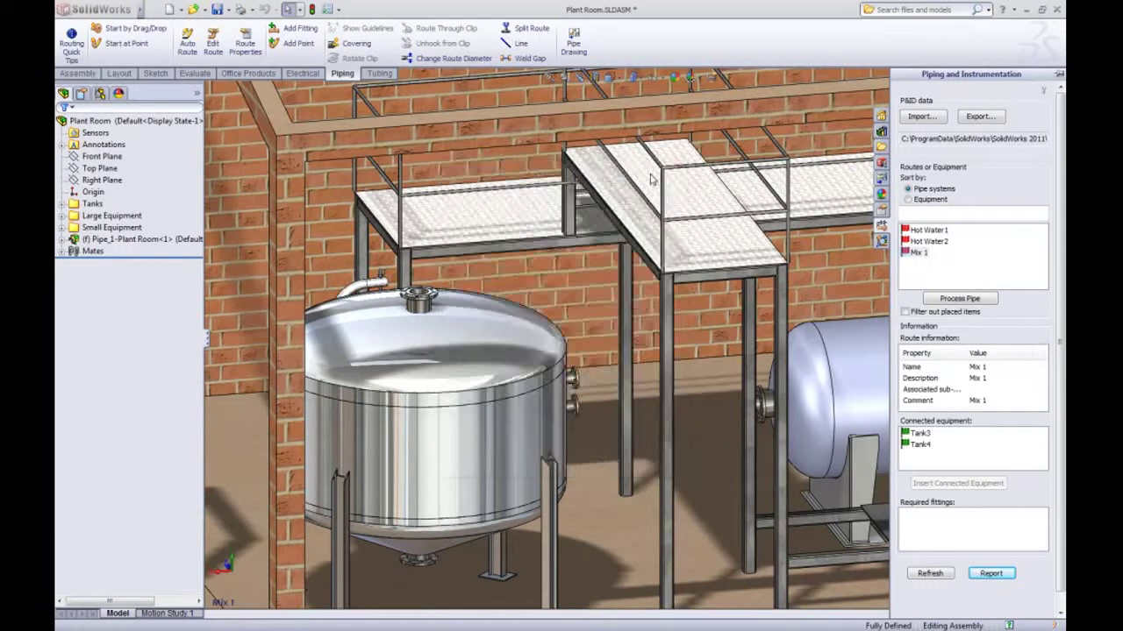
- Process the Mix 1 pipe system with Pipe 5 in, Sch 40 and convert the guideline between the two tanks into an orthogonal route
{"action": "left_click", "coordinate": [954, 300]}
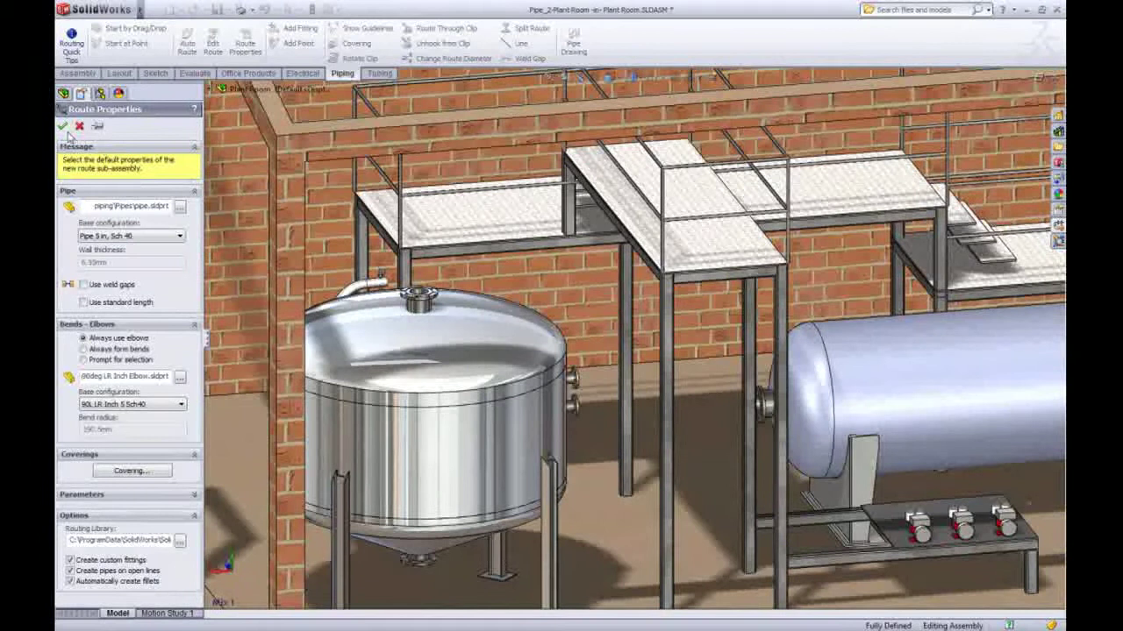
{"action": "left_click", "coordinate": [64, 128]}
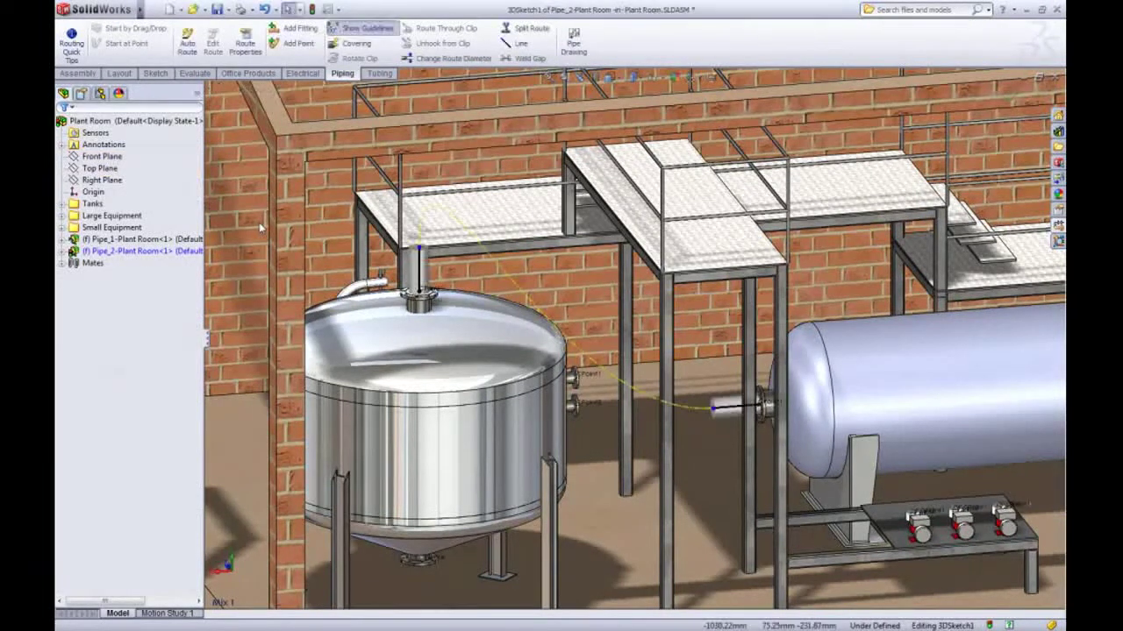
{"action": "left_click", "coordinate": [507, 279]}
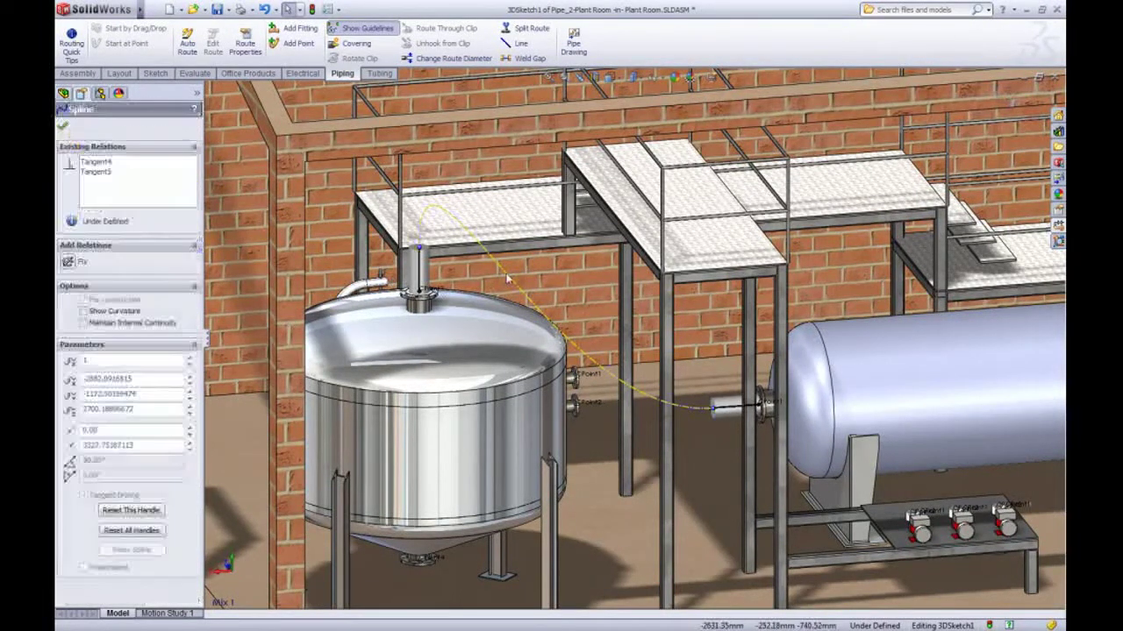
{"action": "right_click", "coordinate": [508, 279]}
{"action": "left_click", "coordinate": [542, 328]}
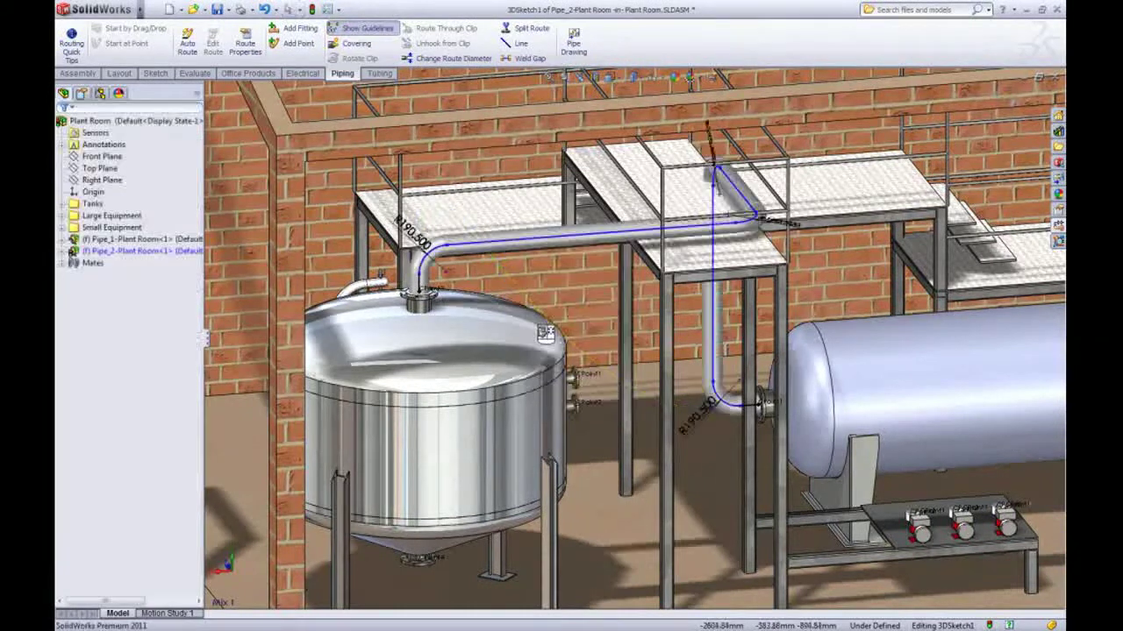
- Cycle through the alternative route solutions and accept the one with a vertical drop at the large tank and a horizontal run to the other tank
{"action": "right_click", "coordinate": [545, 333]}
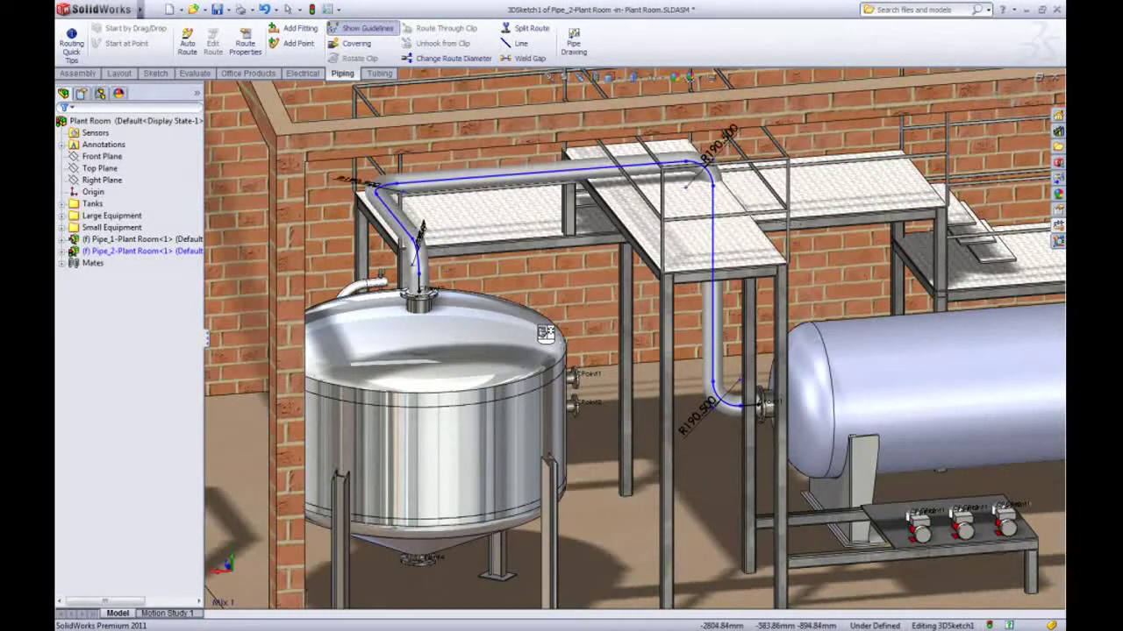
{"action": "key", "text": "Tab"}
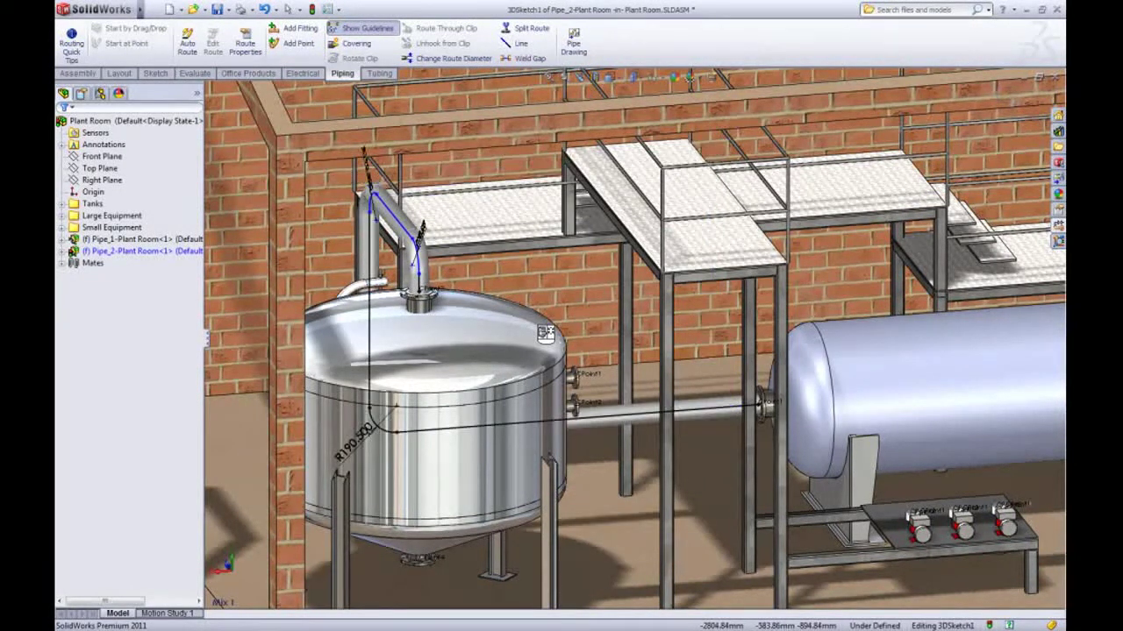
{"action": "left_click", "coordinate": [540, 331]}
{"action": "key", "text": "Escape"}
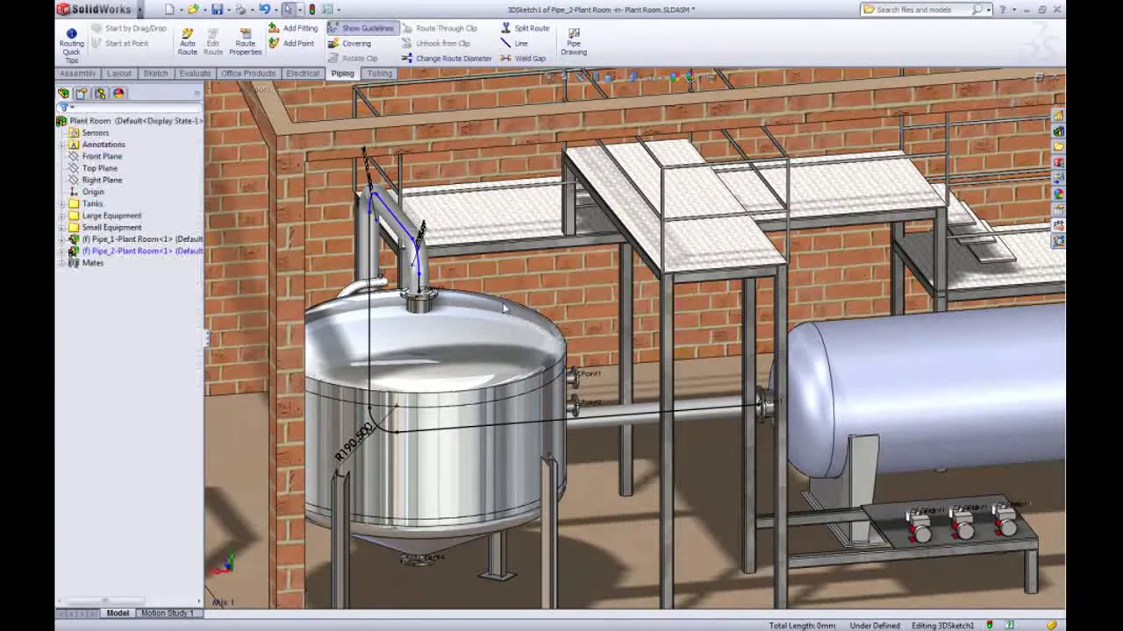
- Delete the Along Z relation from the upper pipe line and move the vertical pipe run toward the platform
{"action": "left_click", "coordinate": [384, 209]}
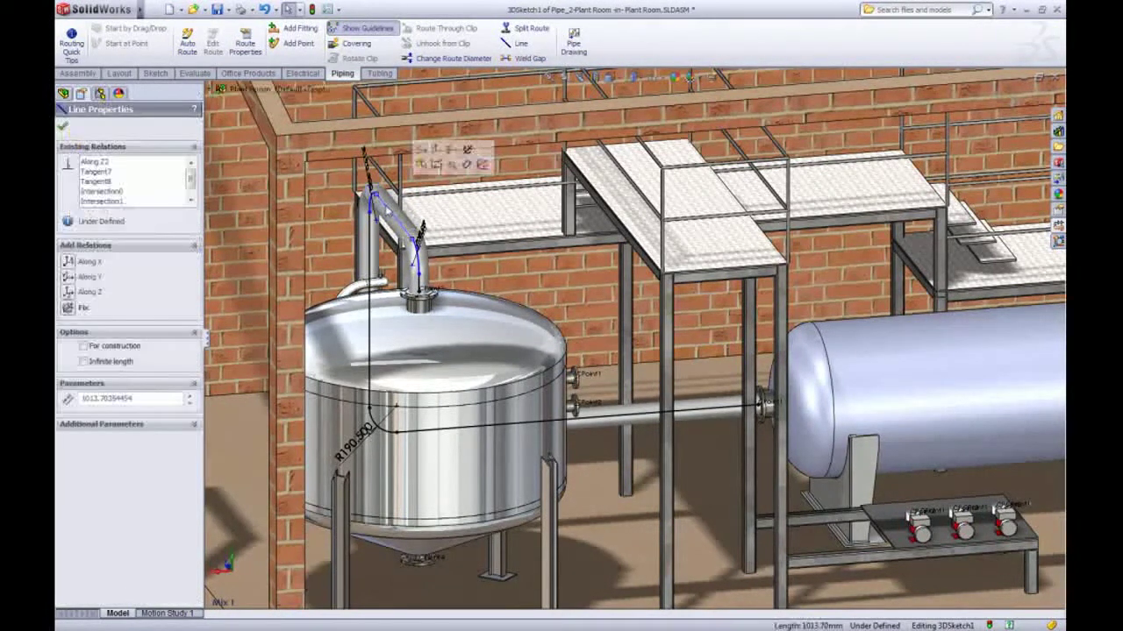
{"action": "left_click", "coordinate": [97, 163]}
{"action": "right_click", "coordinate": [97, 163]}
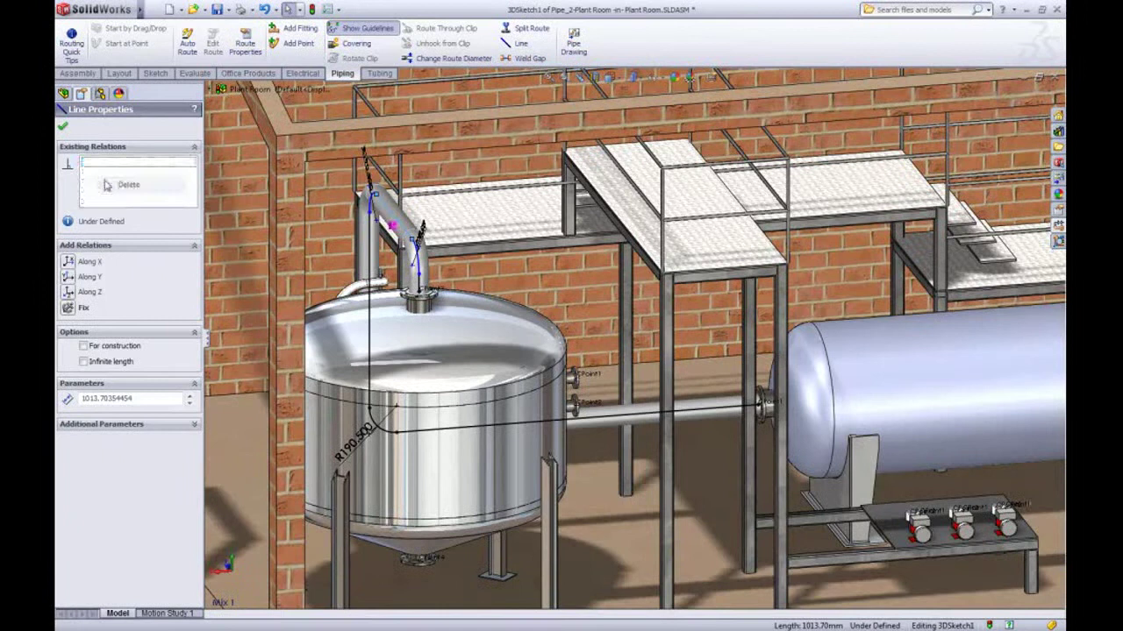
{"action": "left_click", "coordinate": [123, 182]}
{"action": "left_click_drag", "start_coordinate": [379, 260], "coordinate": [566, 259]}
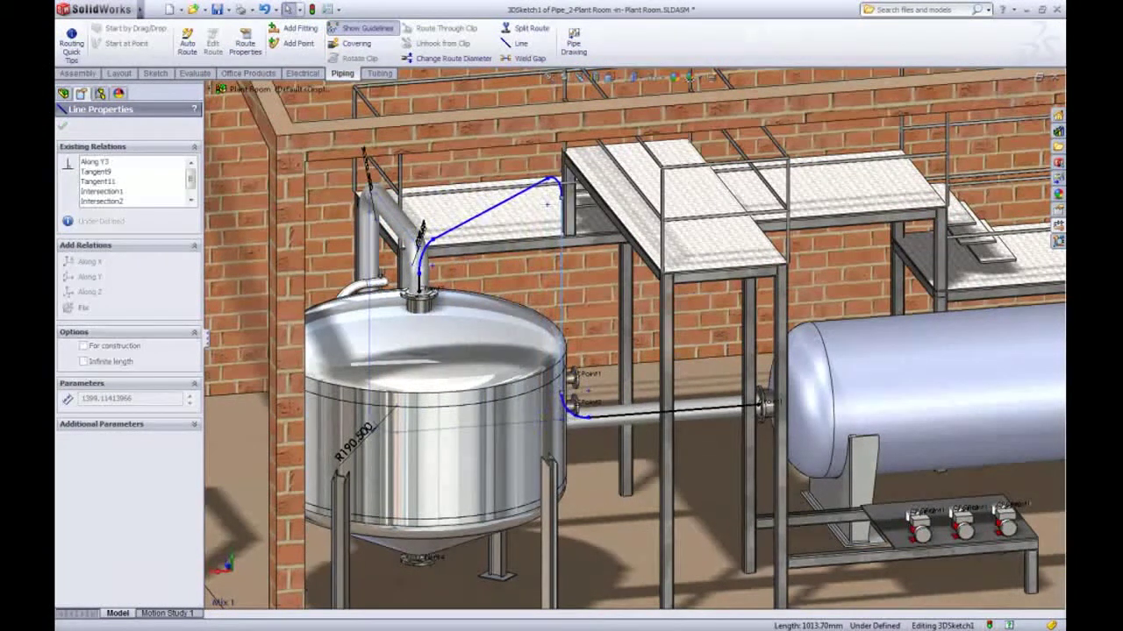
{"action": "left_click", "coordinate": [584, 242]}
- Dimension the distance between the vertical pipe's outer surface and the platform's side beam
{"action": "scroll", "coordinate": [600, 219], "scroll_direction": "down", "scroll_amount": 8}
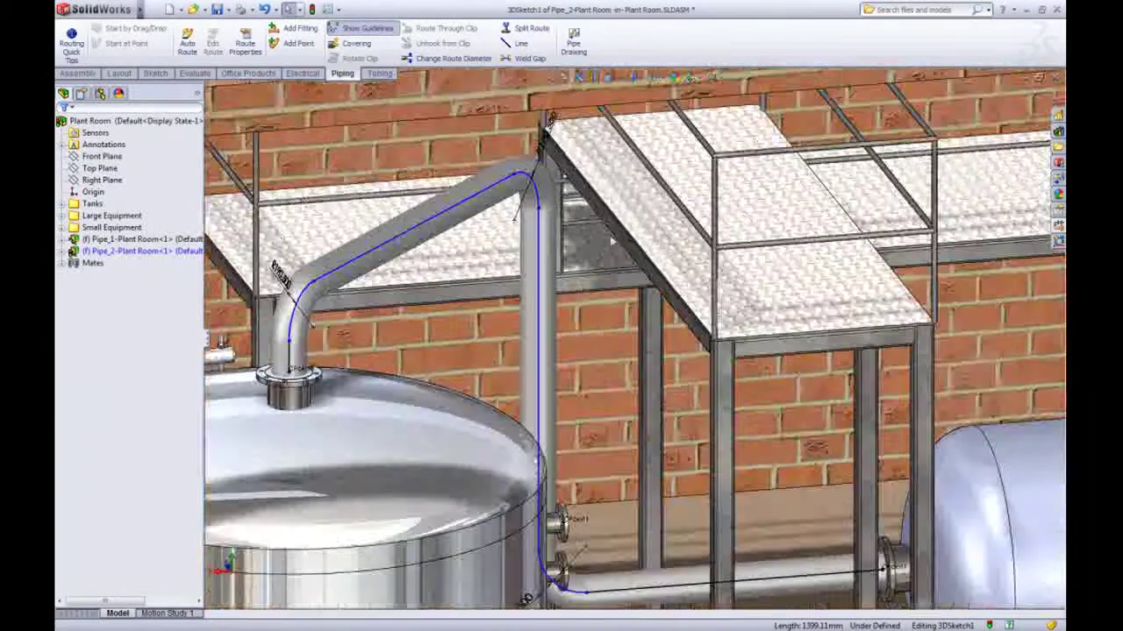
{"action": "key", "text": "s"}
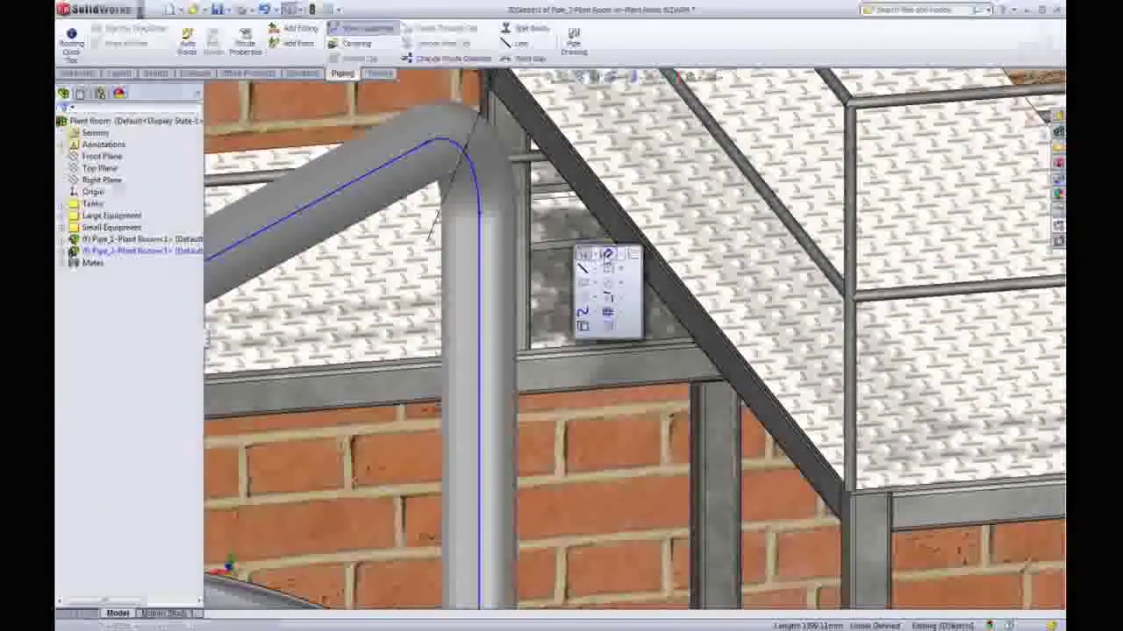
{"action": "left_click", "coordinate": [480, 272]}
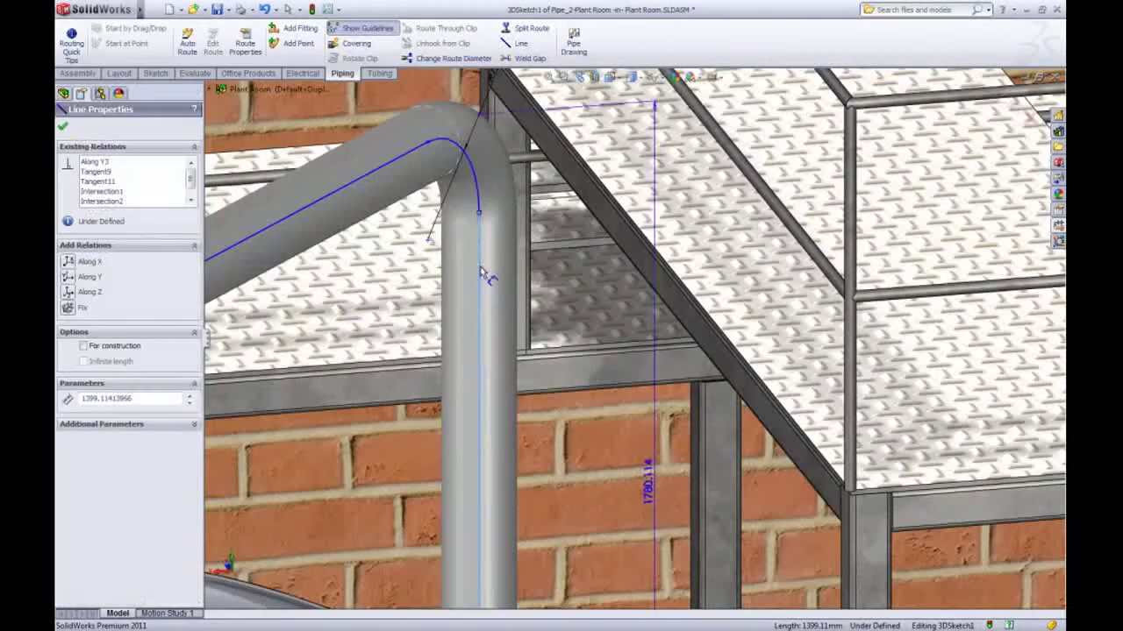
{"action": "left_click", "coordinate": [607, 225]}
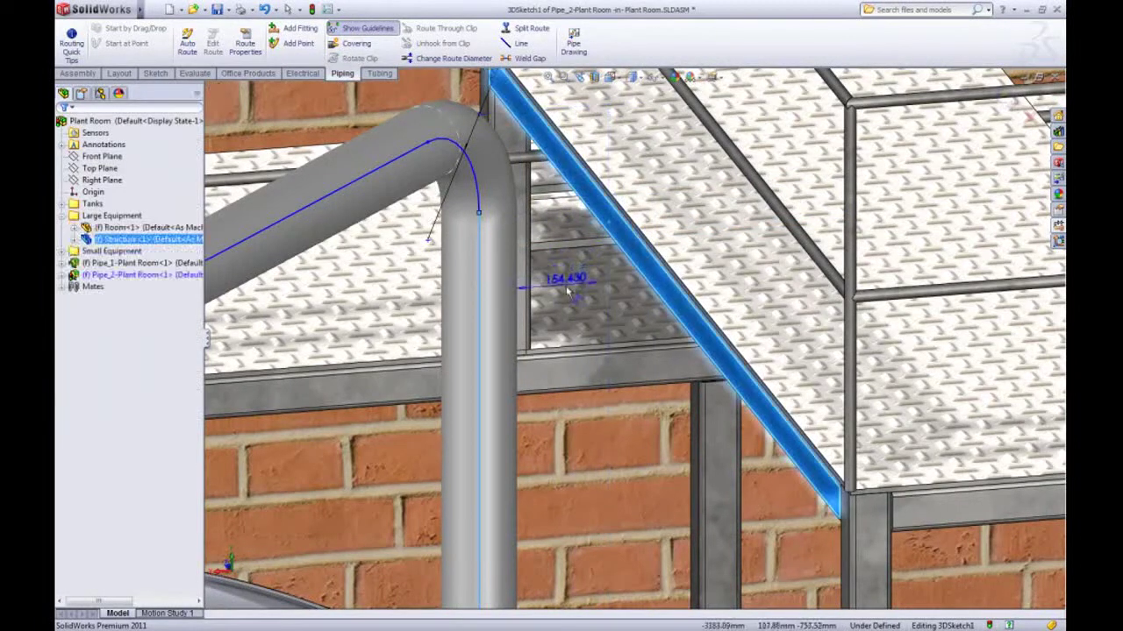
{"action": "left_click", "coordinate": [566, 294]}
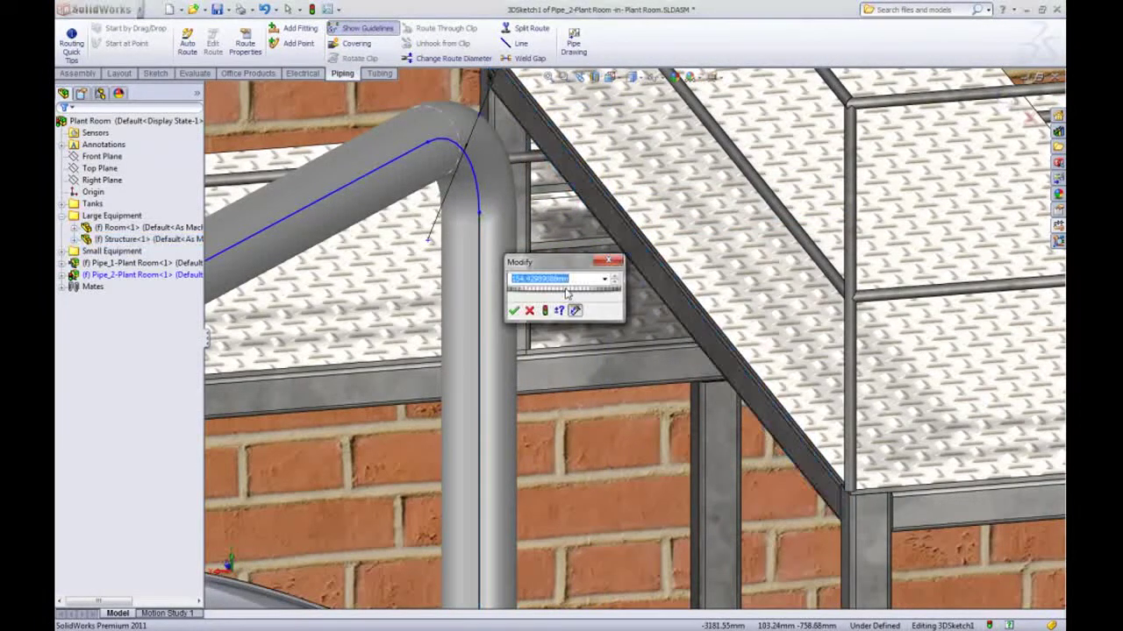
{"action": "left_click", "coordinate": [516, 311]}
- Set the distance between the vertical pipe and the platform beam to 200 mm
{"action": "scroll", "coordinate": [564, 299], "scroll_direction": "down", "scroll_amount": 2}
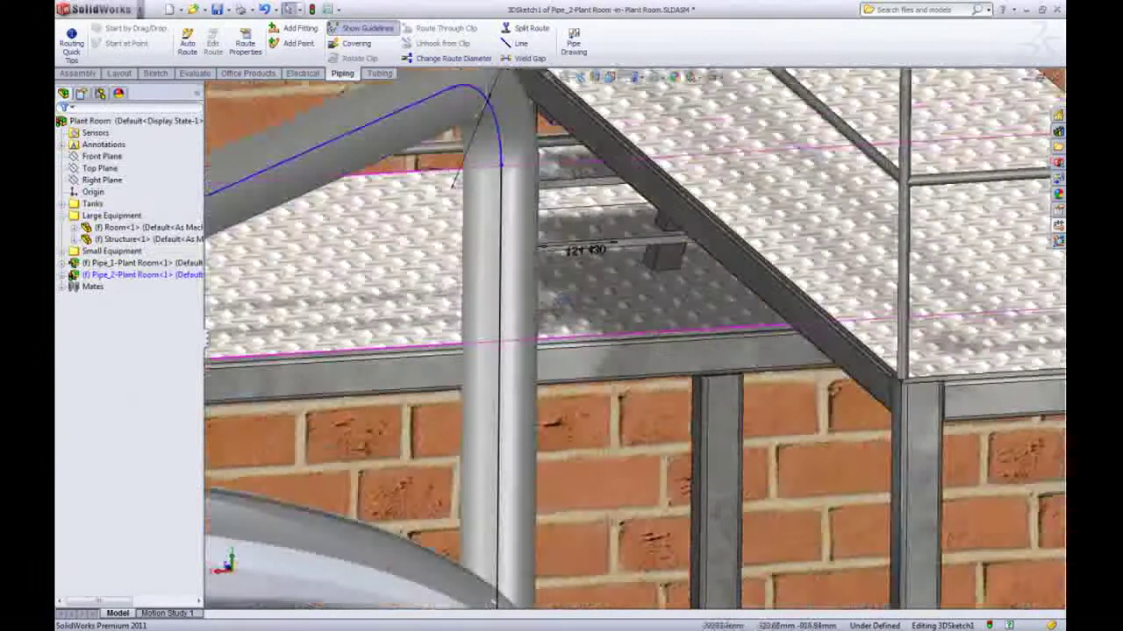
{"action": "middle_click_drag", "start_coordinate": [562, 300], "coordinate": [444, 274]}
{"action": "scroll", "coordinate": [444, 274], "scroll_direction": "down", "scroll_amount": 2}
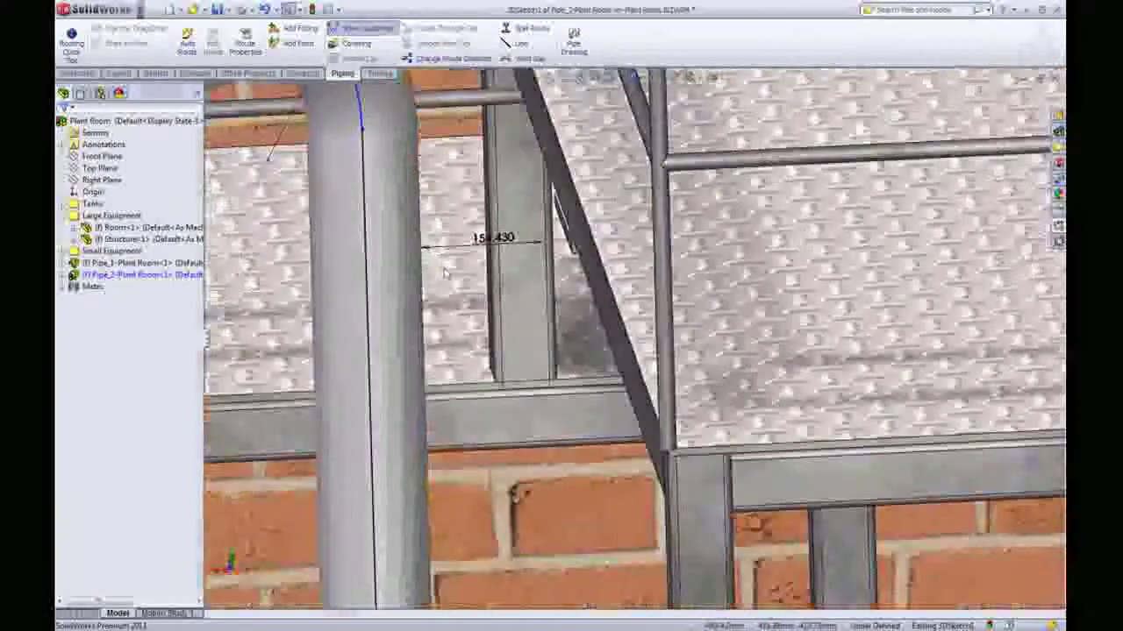
{"action": "scroll", "coordinate": [444, 274], "scroll_direction": "down", "scroll_amount": 1}
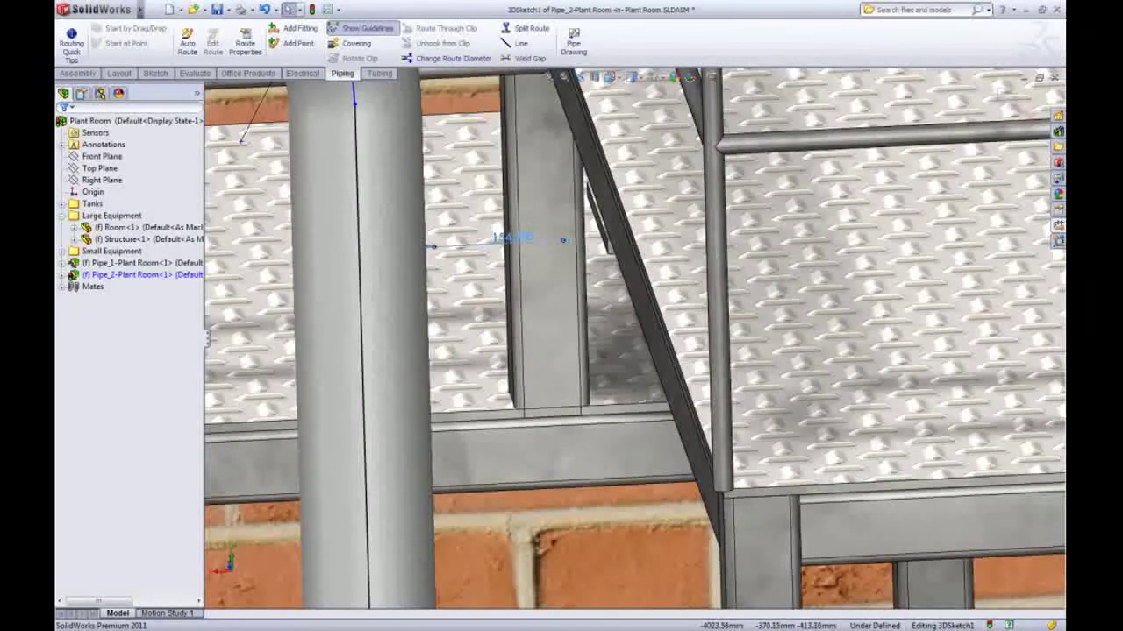
{"action": "double_click", "coordinate": [511, 238]}
{"action": "mouse_move", "coordinate": [498, 238]}
{"action": "left_mouse_down"}
{"action": "mouse_move", "coordinate": [524, 242]}
{"action": "mouse_move", "coordinate": [514, 230]}
{"action": "left_mouse_up"}
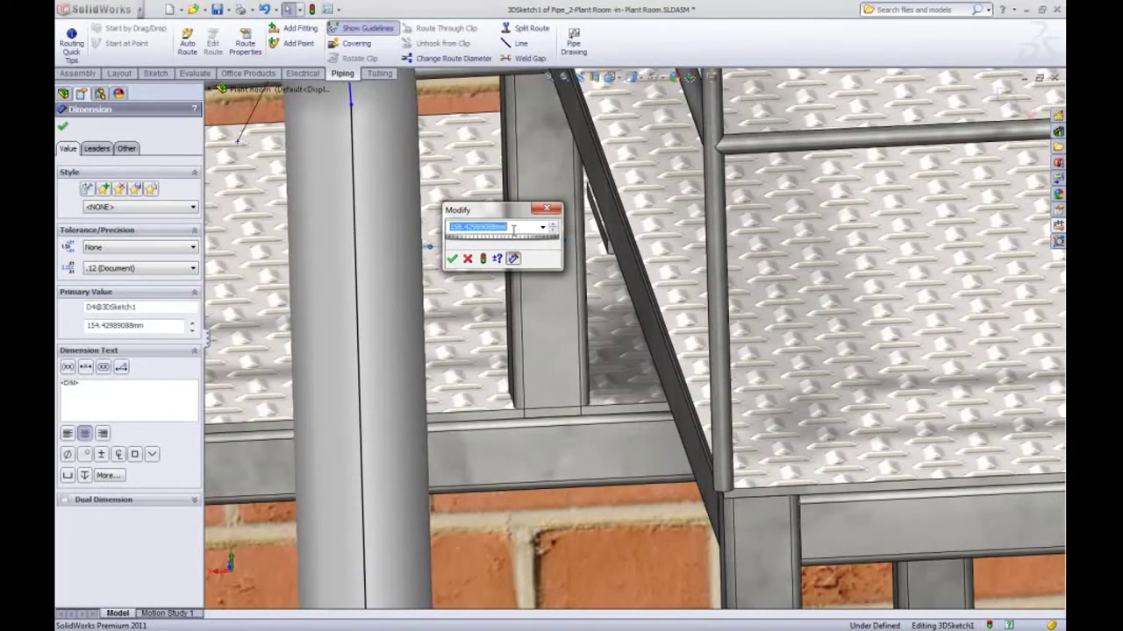
{"action": "type", "text": "200"}
{"action": "key", "text": "Return"}
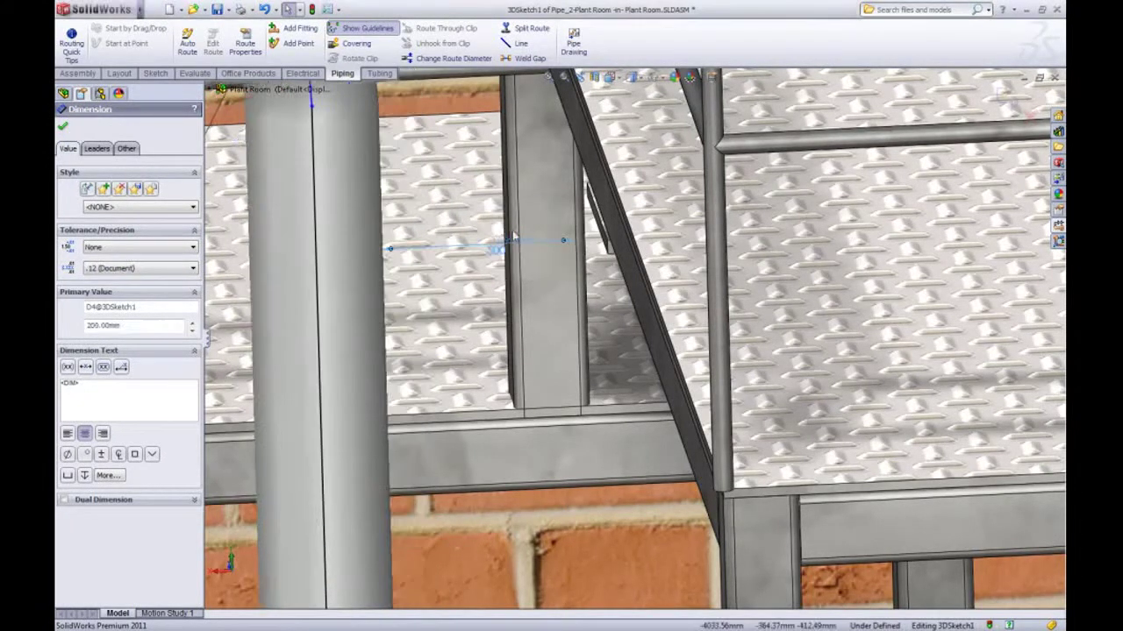
{"action": "left_click", "coordinate": [478, 222]}
- Switch to the Hot Water 2 view and process the Hot Water2 pipe system from the P&ID data
{"action": "scroll", "coordinate": [476, 223], "scroll_direction": "up", "scroll_amount": 10}
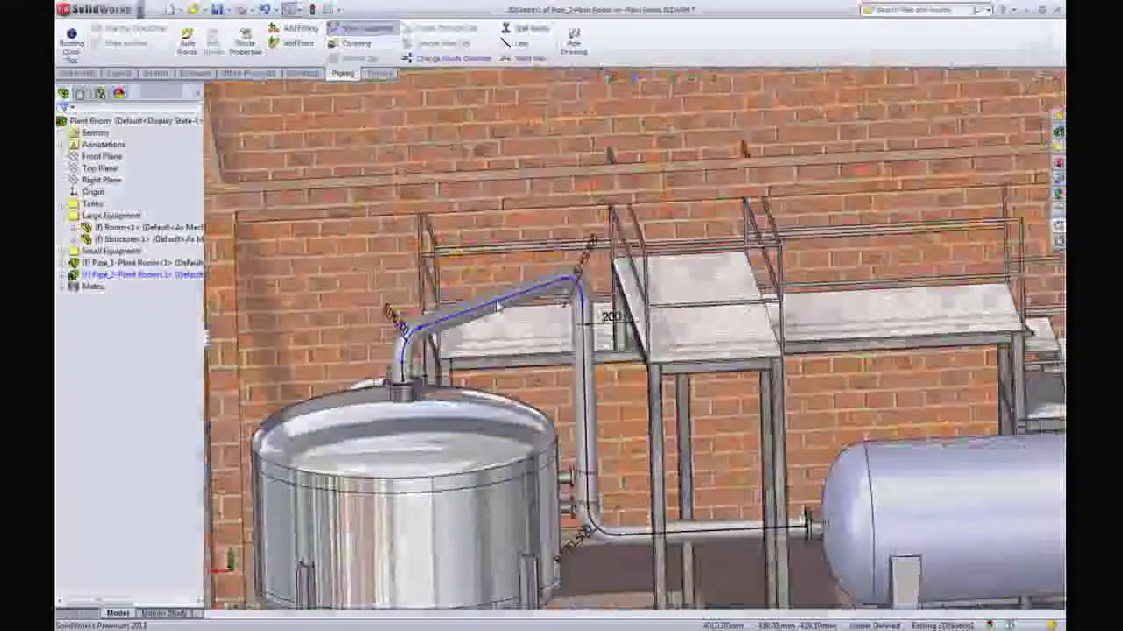
{"action": "scroll", "coordinate": [498, 306], "scroll_direction": "up", "scroll_amount": 3}
{"action": "middle_click_drag", "start_coordinate": [428, 295], "coordinate": [391, 237]}
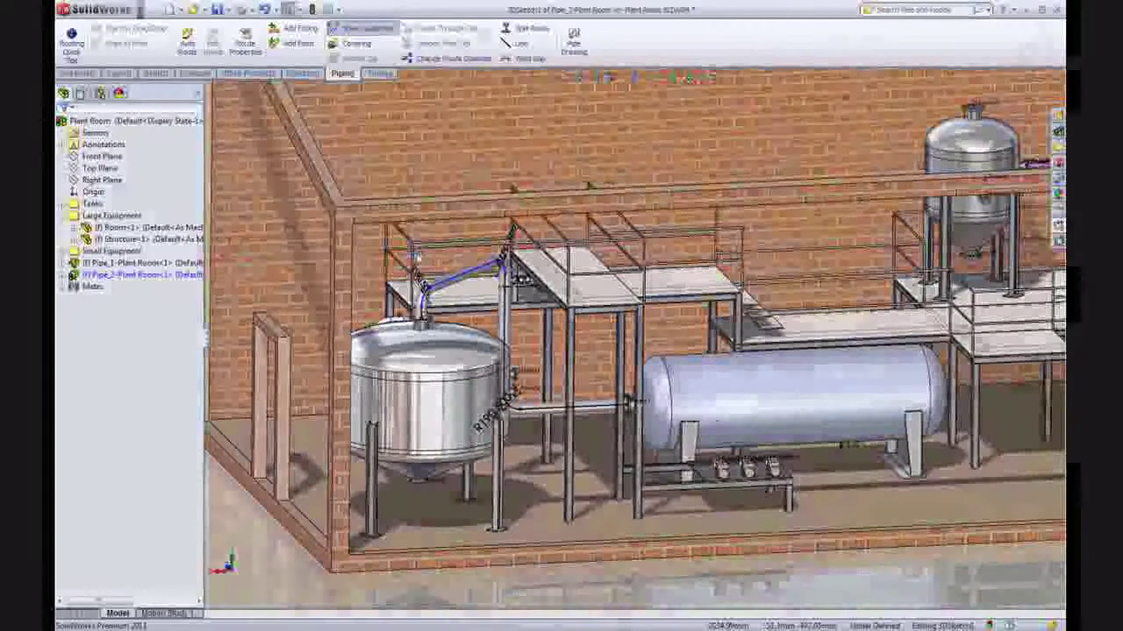
{"action": "left_click", "coordinate": [618, 78]}
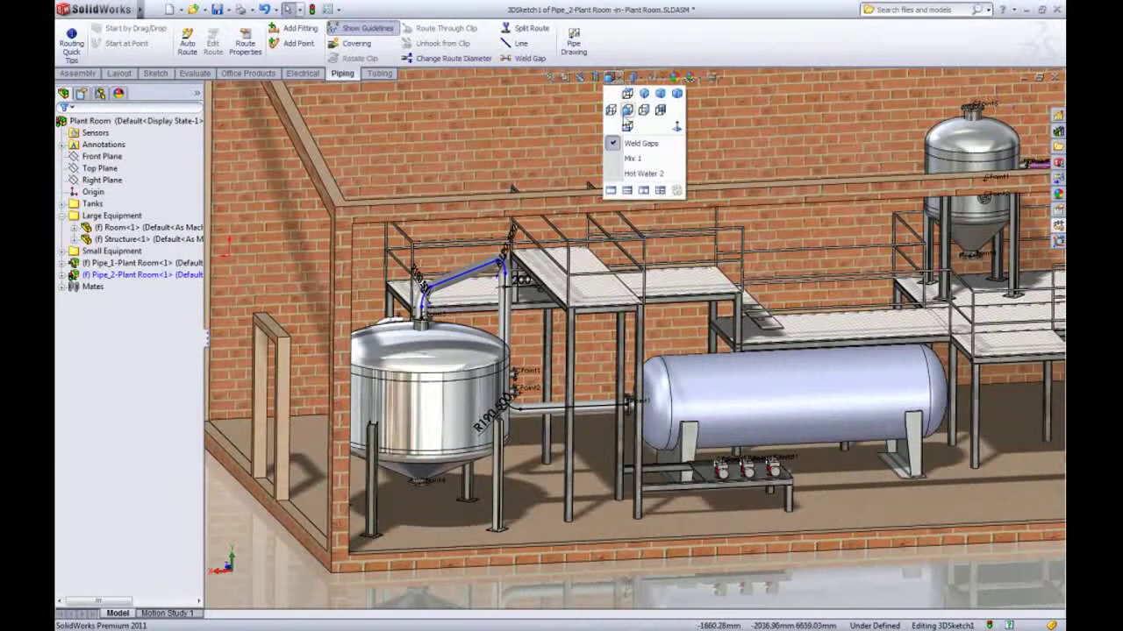
{"action": "left_click", "coordinate": [642, 173]}
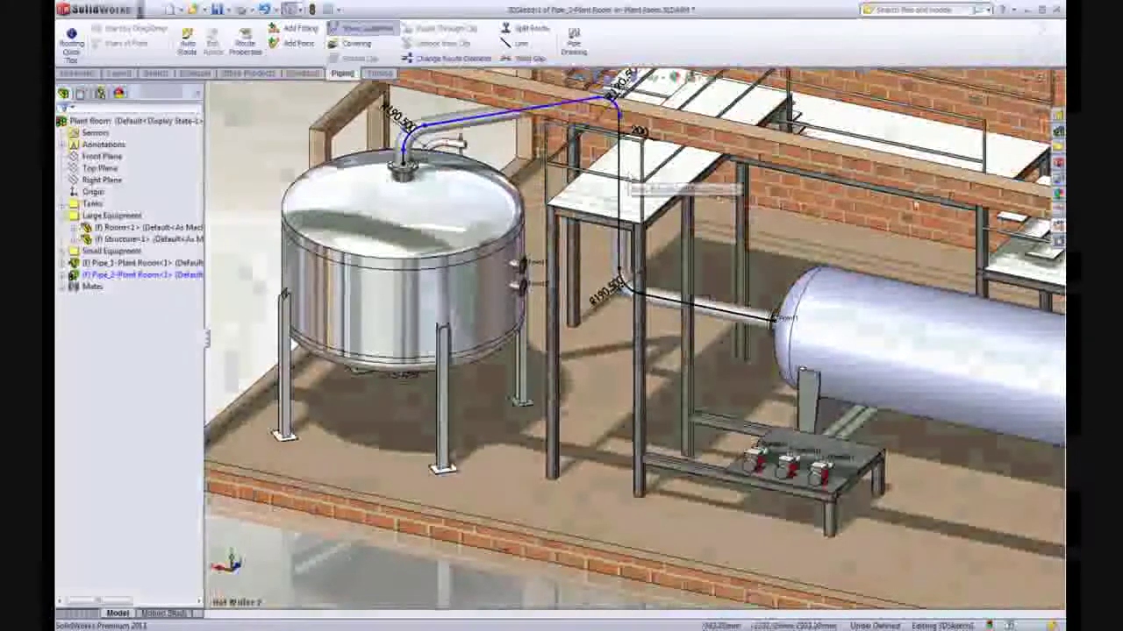
{"action": "left_click", "coordinate": [1057, 228]}
{"action": "left_click", "coordinate": [941, 243]}
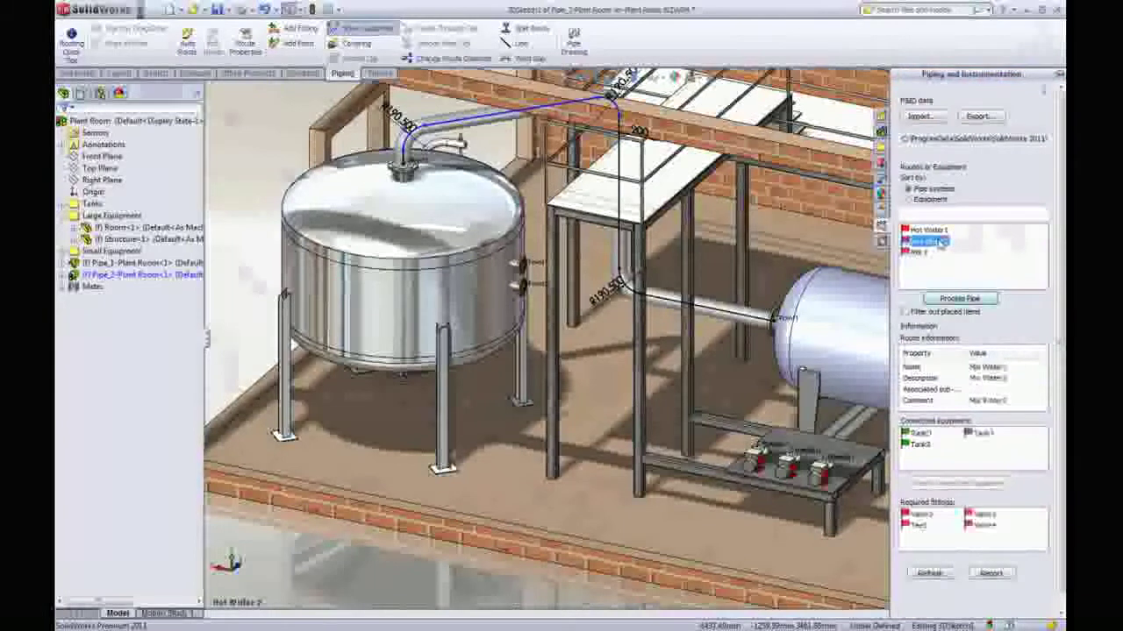
{"action": "left_click", "coordinate": [947, 298]}
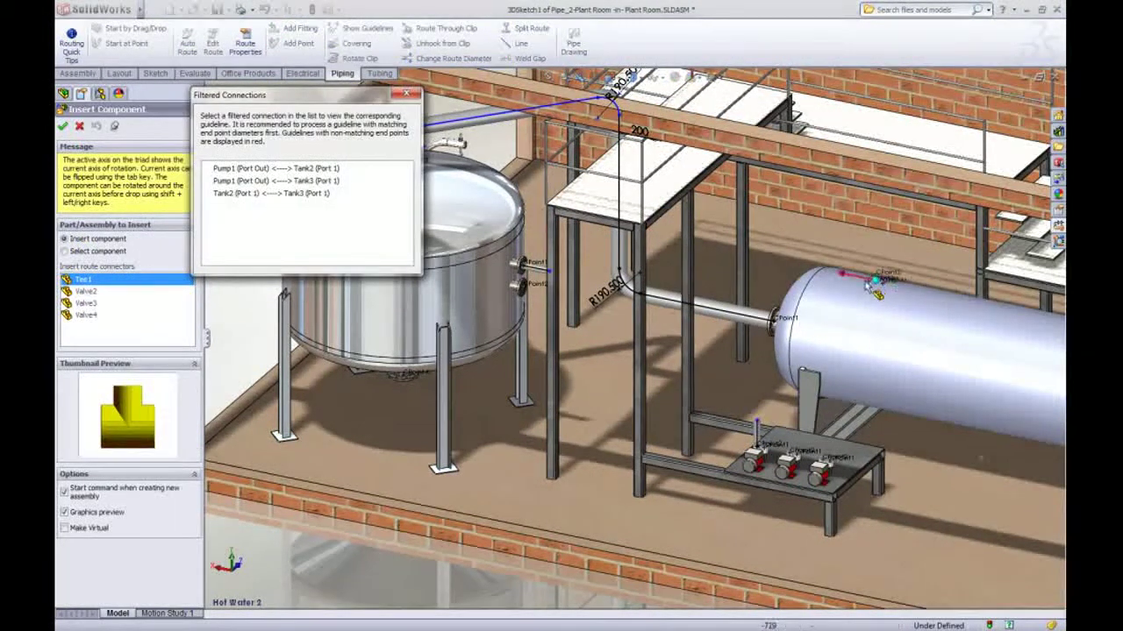
- Preview the required fittings of Hot Water2: Valve2, Valve3, Valve4 and Tee1
{"action": "left_click", "coordinate": [88, 292]}
{"action": "left_click", "coordinate": [92, 301]}
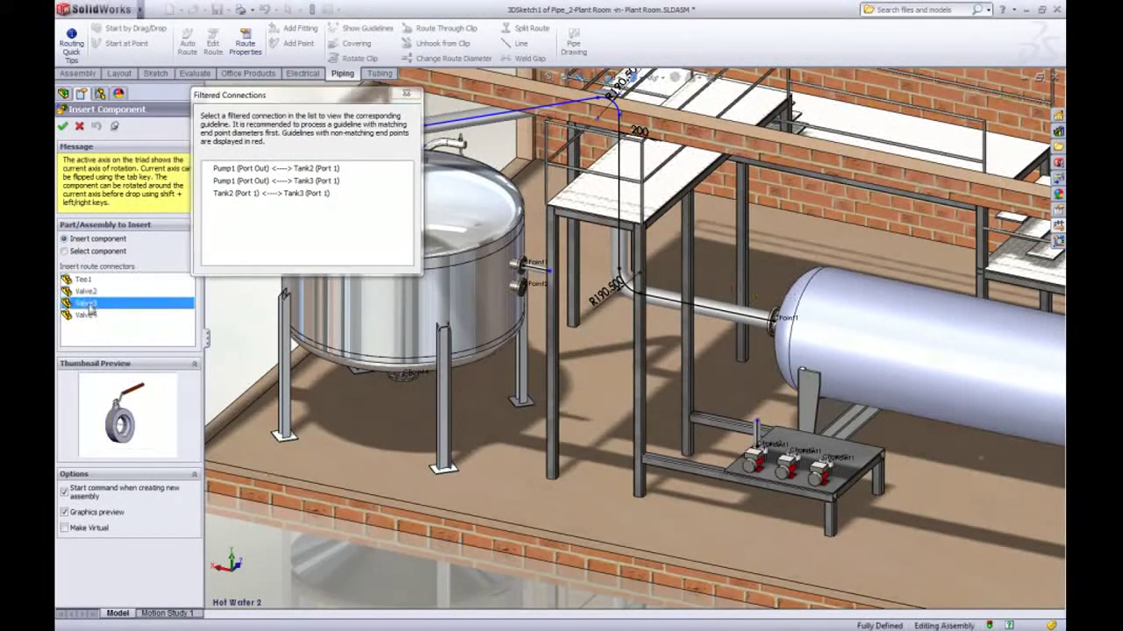
{"action": "key", "text": "Down"}
{"action": "left_click", "coordinate": [91, 281]}
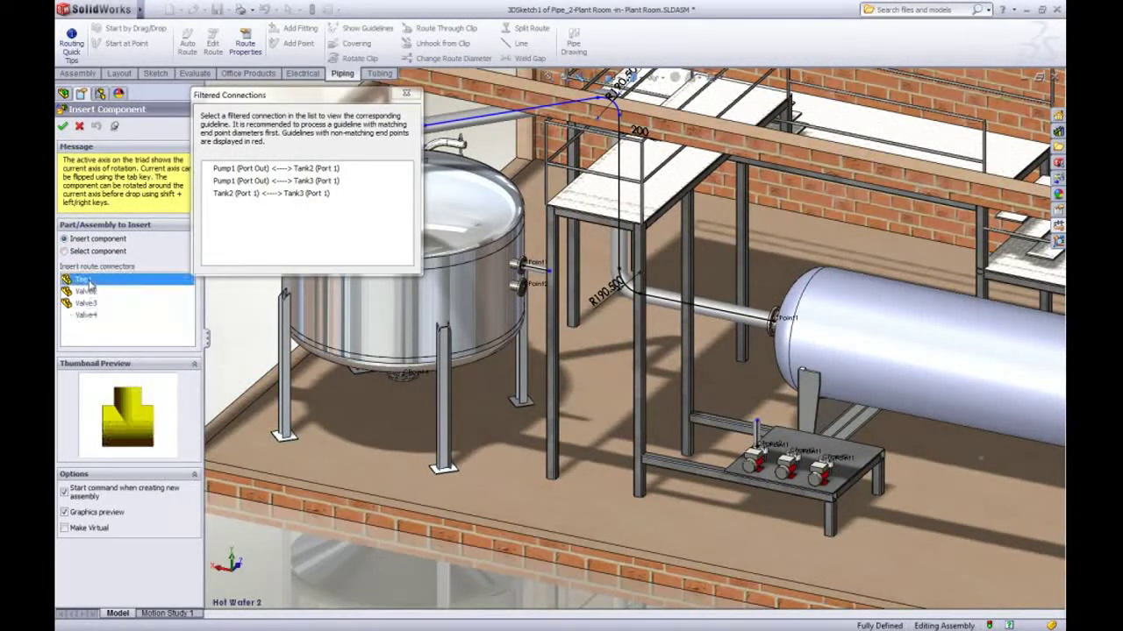
- Preview the guidelines for Pump1 to Tank2, Pump1 to Tank3, and Tank2 to Tank3
{"action": "scroll", "coordinate": [626, 333], "scroll_direction": "up", "scroll_amount": 3}
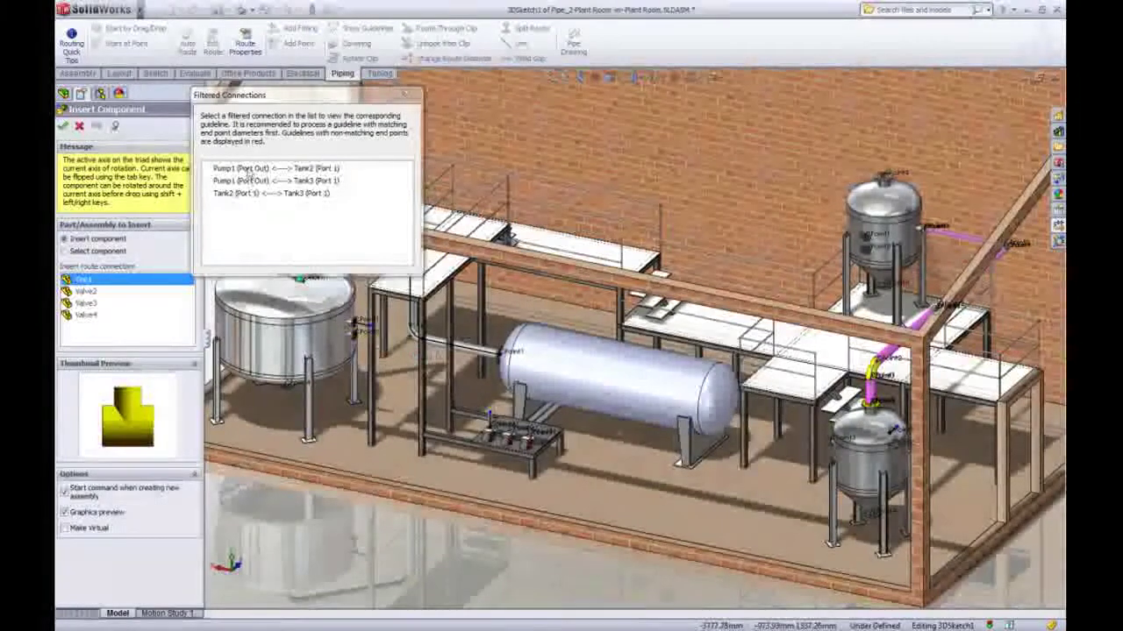
{"action": "left_click", "coordinate": [250, 169]}
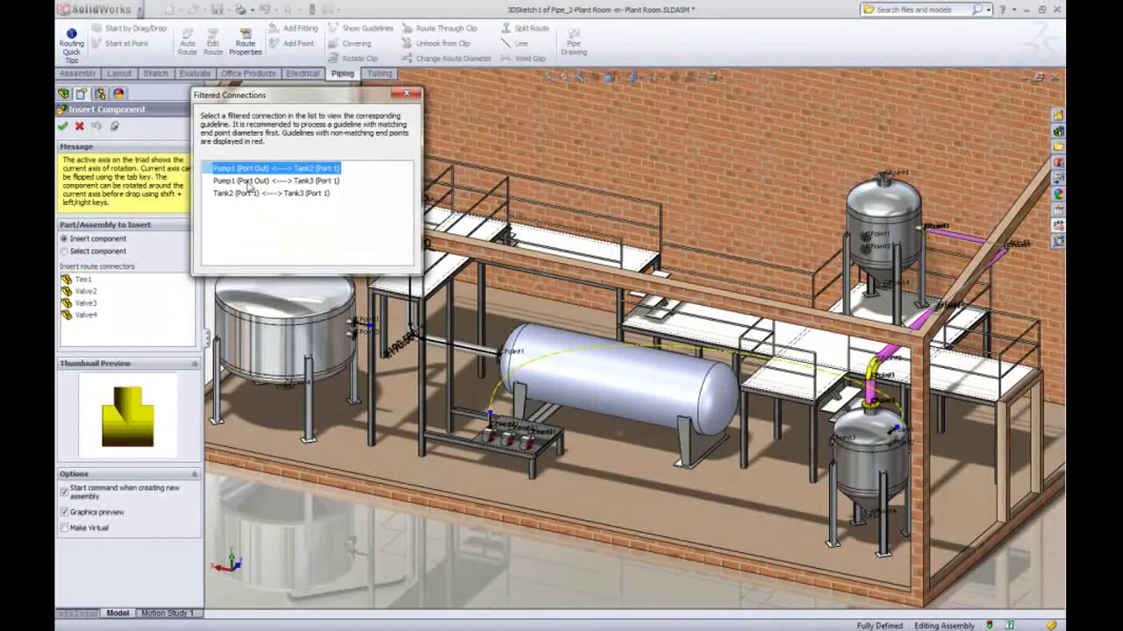
{"action": "left_click", "coordinate": [250, 180]}
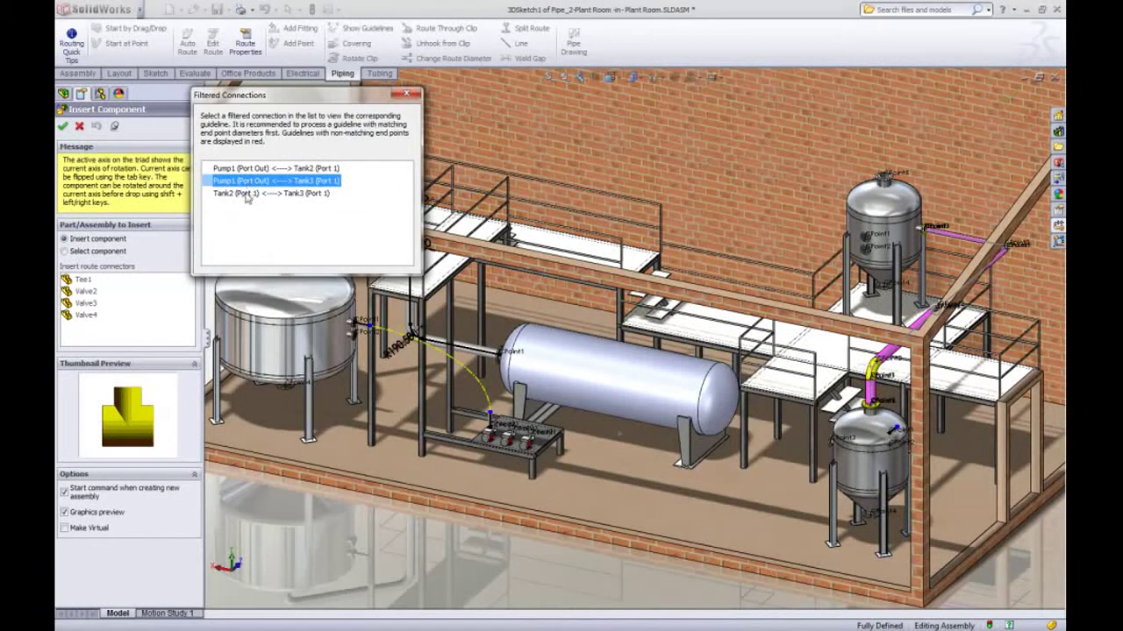
{"action": "left_click", "coordinate": [248, 194]}
- Try to convert the Tank2 to Tank3 guideline directly into a pipe route and leave fitting insertion without saving
{"action": "right_click", "coordinate": [474, 314]}
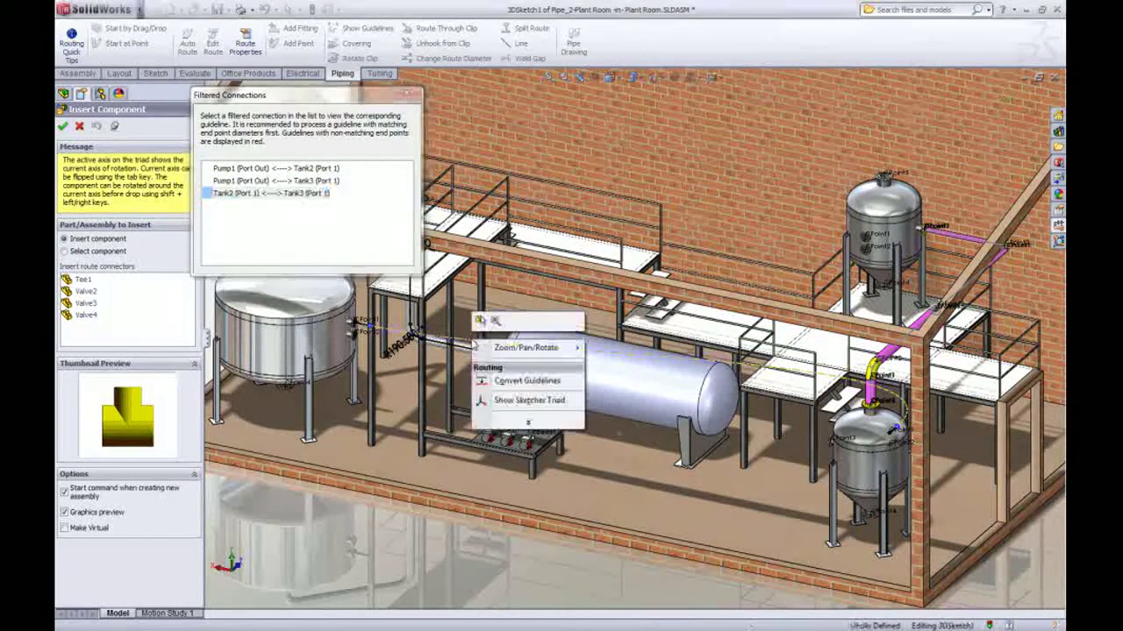
{"action": "left_click", "coordinate": [494, 383]}
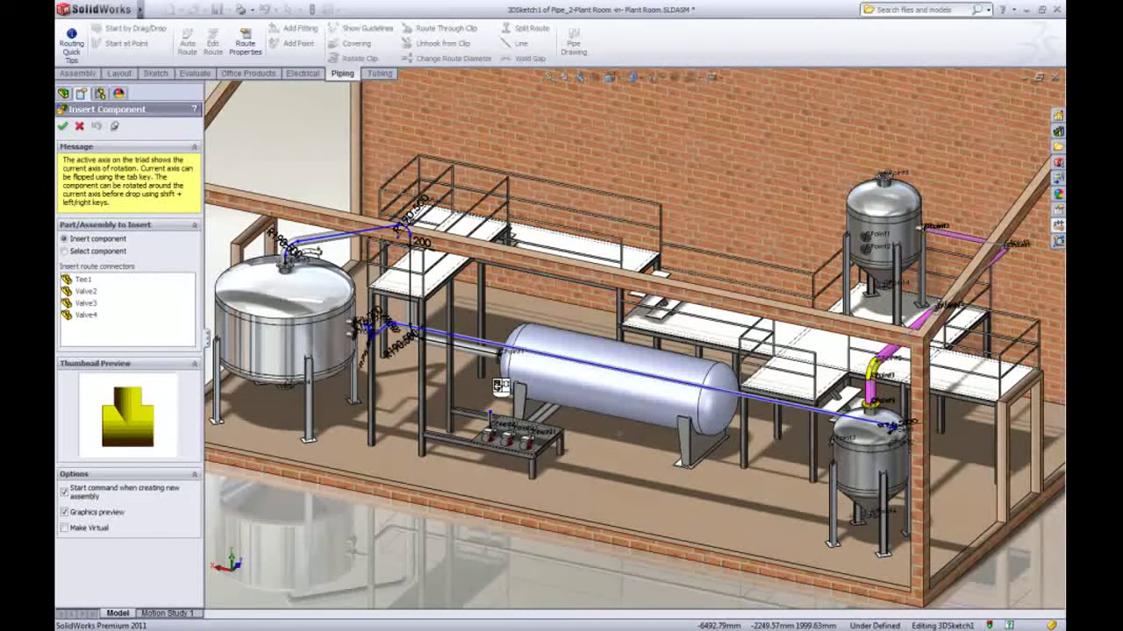
{"action": "left_click", "coordinate": [77, 126]}
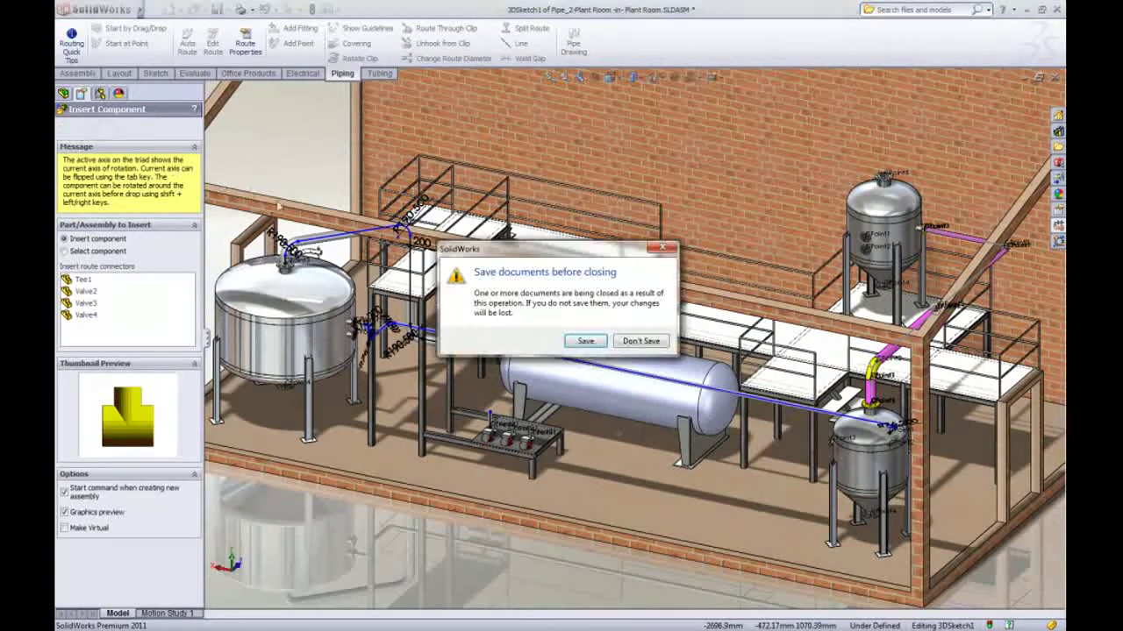
{"action": "left_click", "coordinate": [623, 341]}
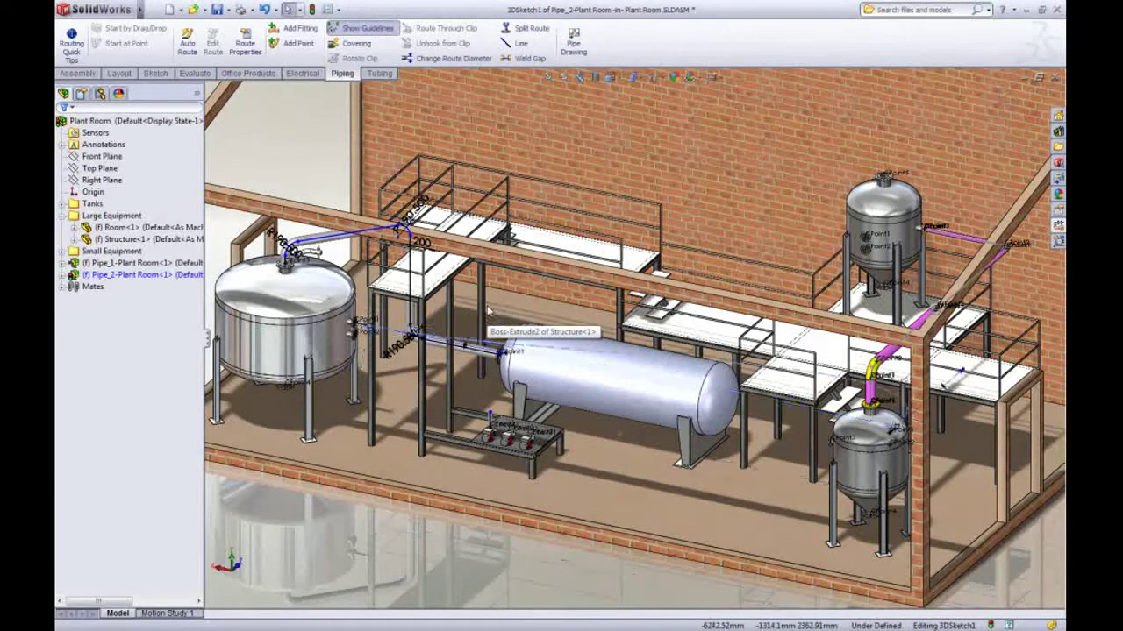
- Lengthen the pipe stub at the large tank's upper side port so its end lies beyond the platform leg
{"action": "scroll", "coordinate": [436, 364], "scroll_direction": "down", "scroll_amount": 7}
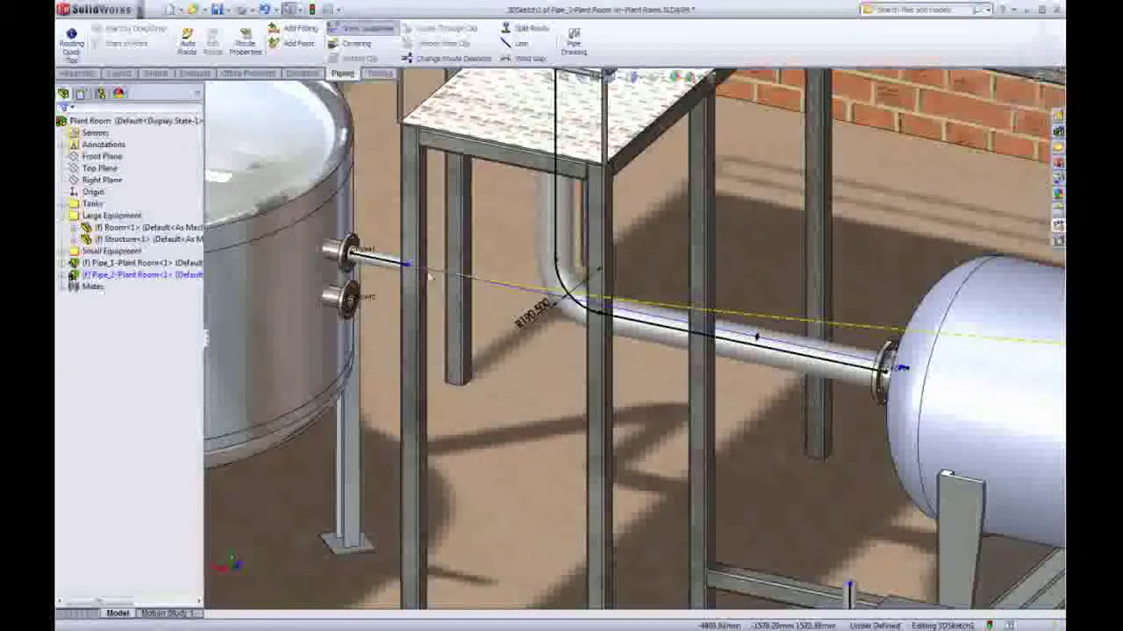
{"action": "left_click_drag", "start_coordinate": [408, 265], "coordinate": [443, 274]}
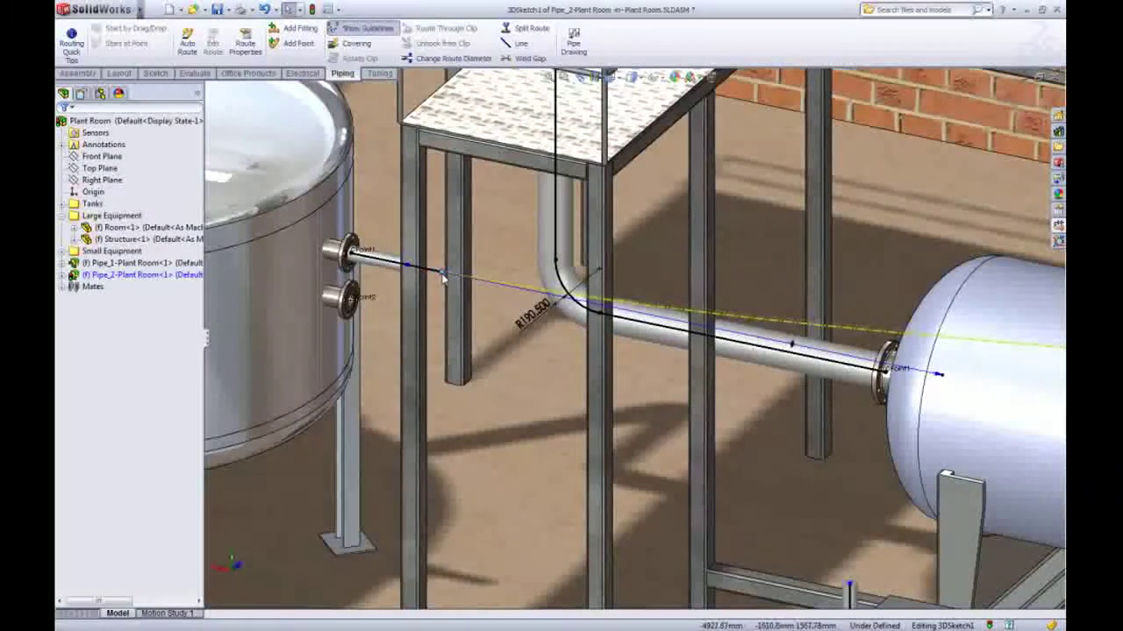
{"action": "left_click", "coordinate": [442, 275]}
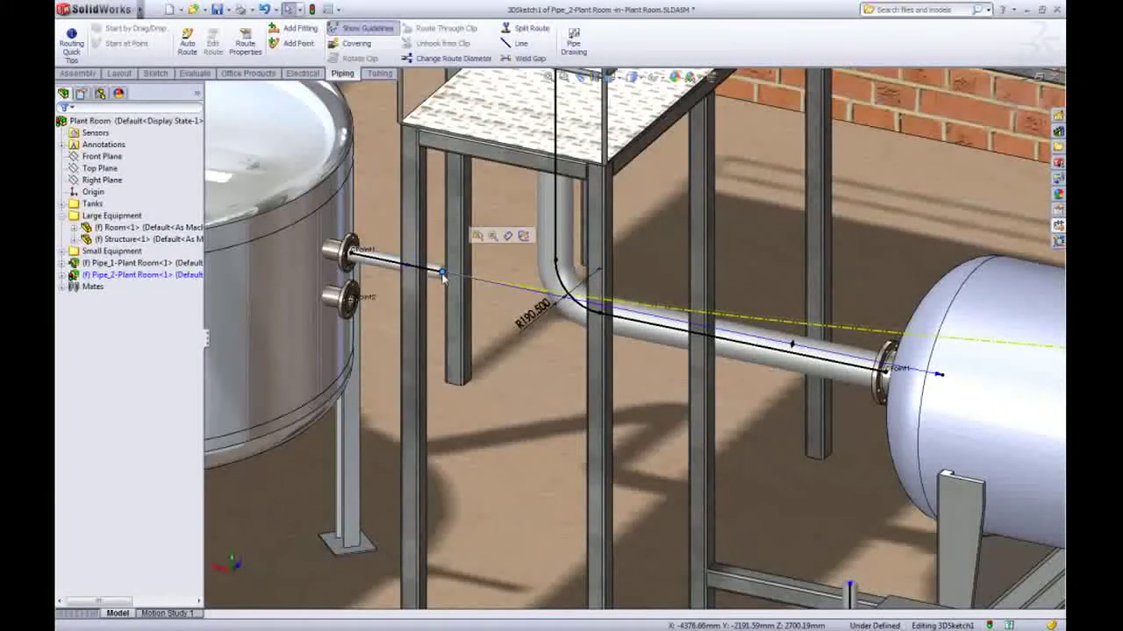
- Sketch route lines from the stub's end down to a low level and along X past the pump stand
{"action": "left_click", "coordinate": [522, 44]}
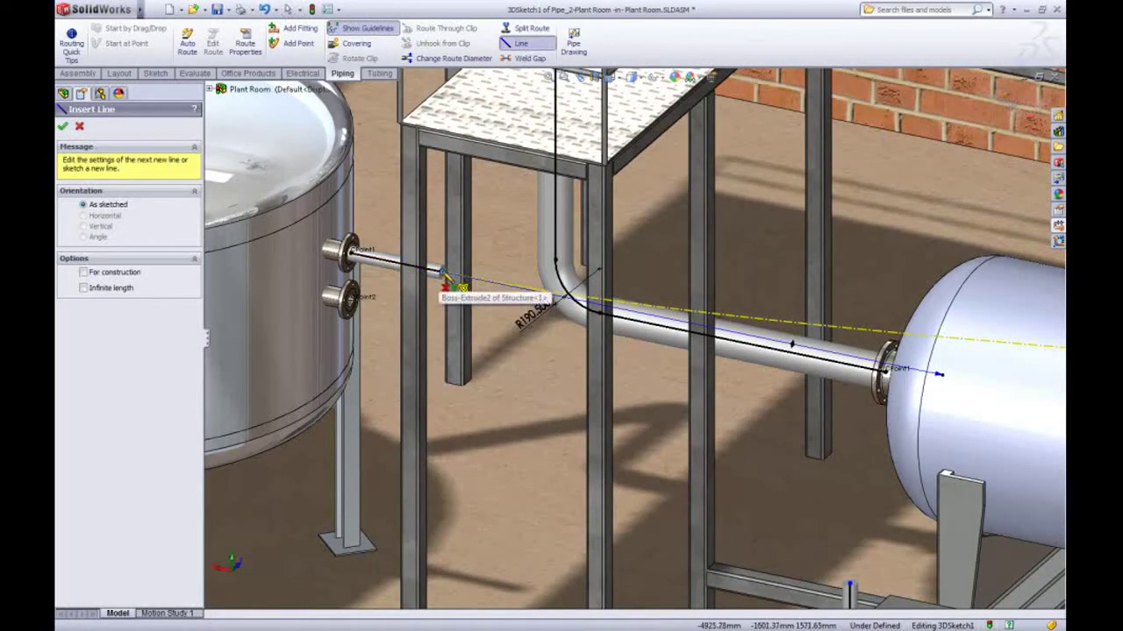
{"action": "left_click", "coordinate": [443, 273]}
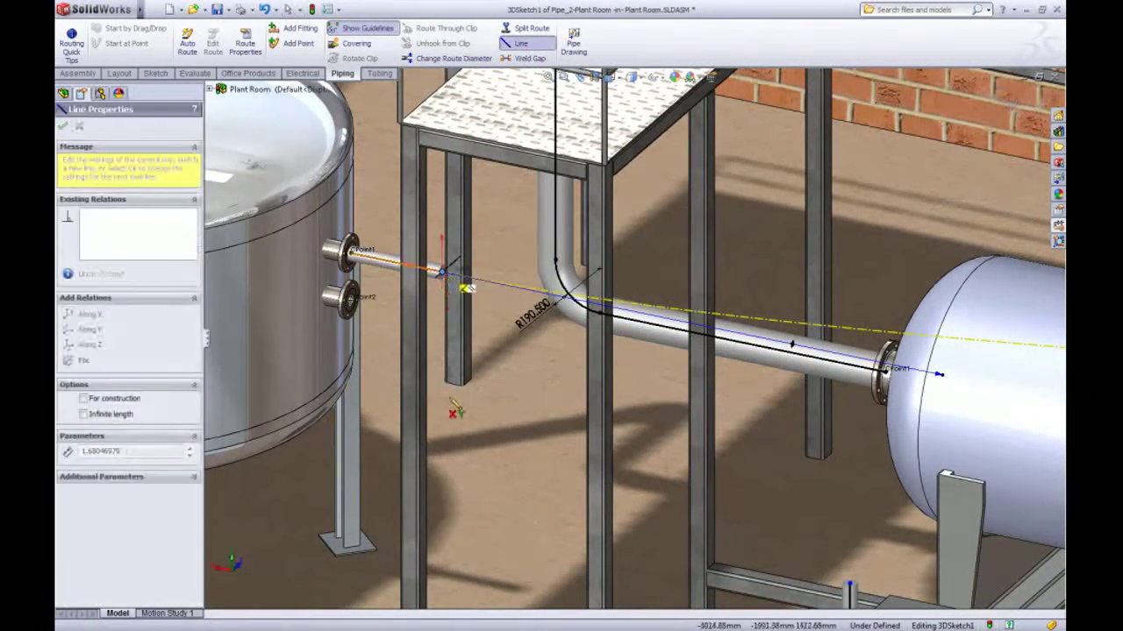
{"action": "left_click", "coordinate": [442, 571]}
{"action": "middle_click_drag", "start_coordinate": [588, 523], "coordinate": [446, 382], "text": "ctrl"}
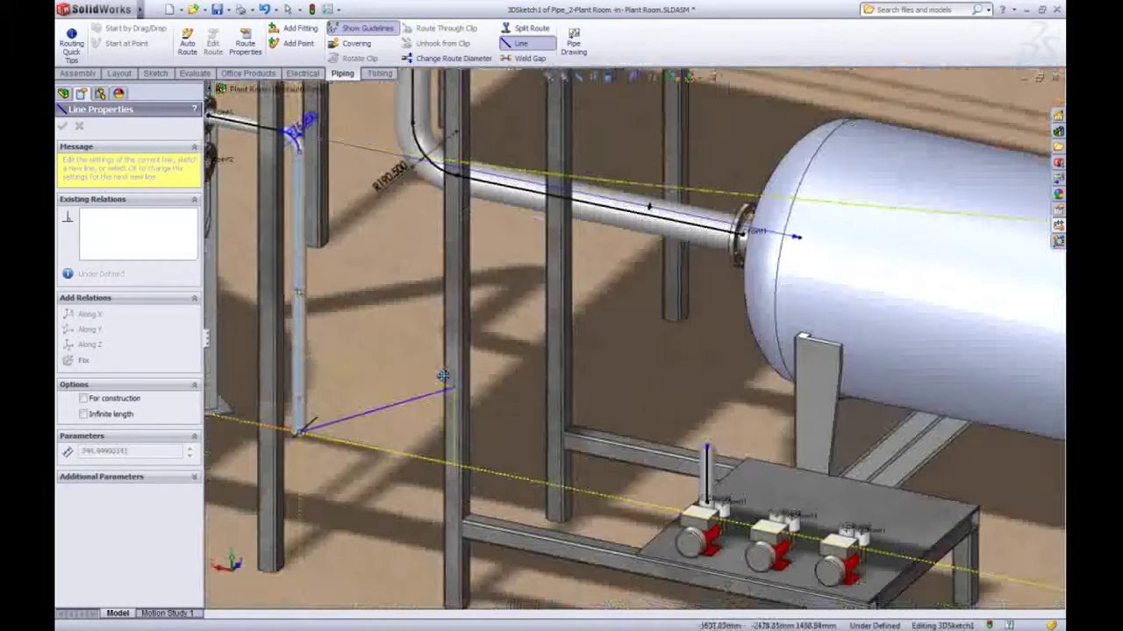
{"action": "scroll", "coordinate": [448, 382], "scroll_direction": "up", "scroll_amount": 3}
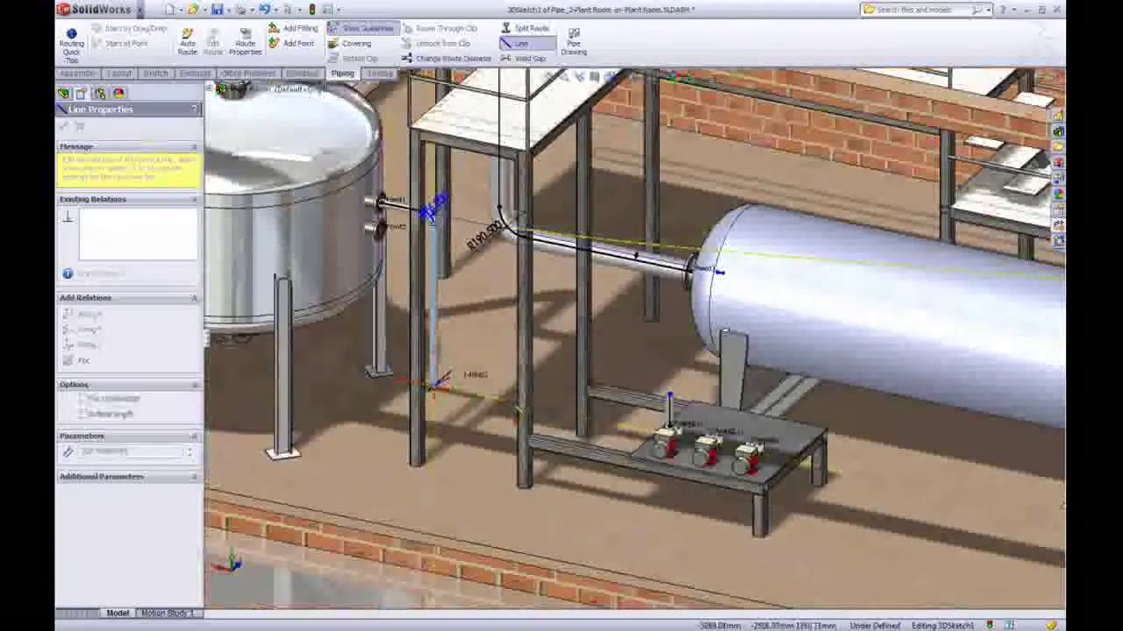
{"action": "left_click", "coordinate": [931, 494]}
{"action": "key", "text": "Escape"}
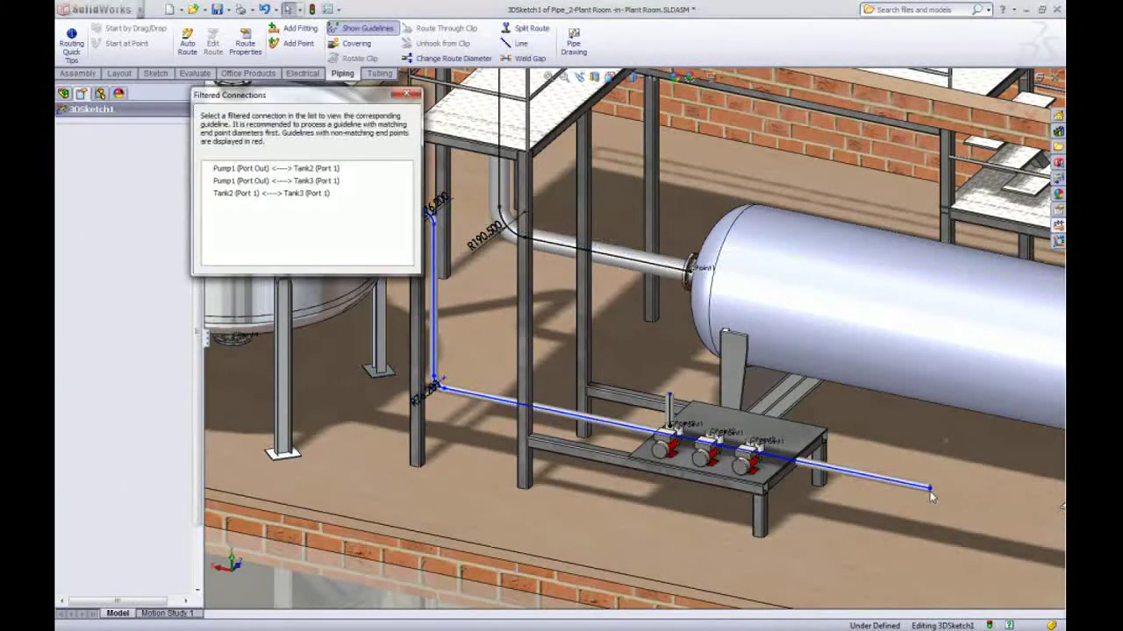
- Convert the remaining Tank2 to Tank3 guideline into an orthogonal route between the low line's open end and the small tank
{"action": "scroll", "coordinate": [930, 493], "scroll_direction": "up", "scroll_amount": 1}
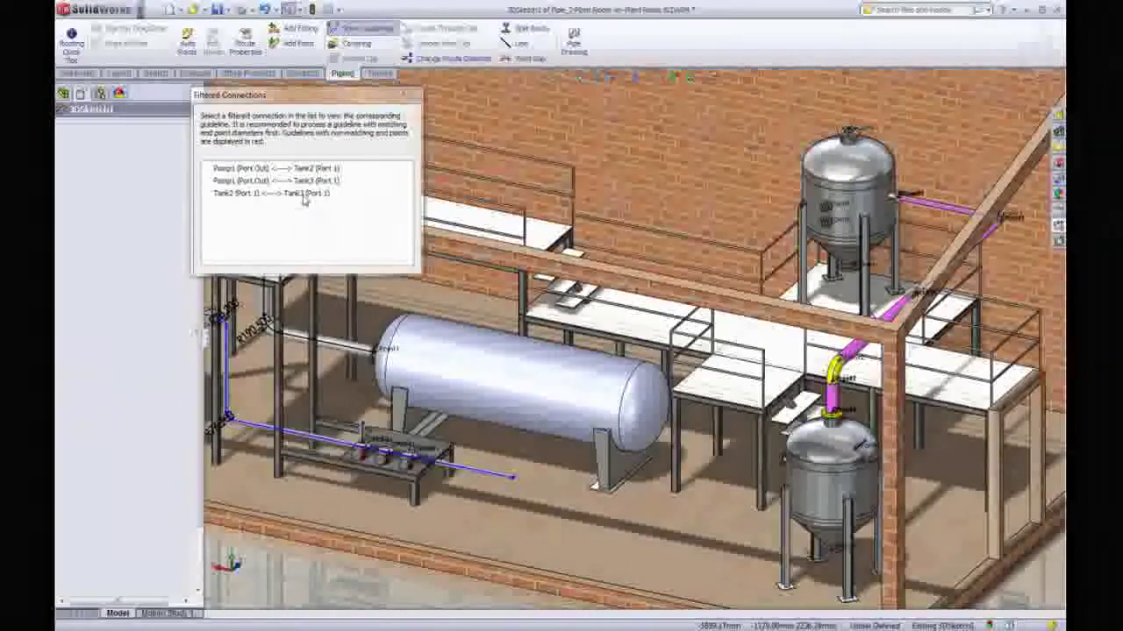
{"action": "left_click", "coordinate": [304, 196]}
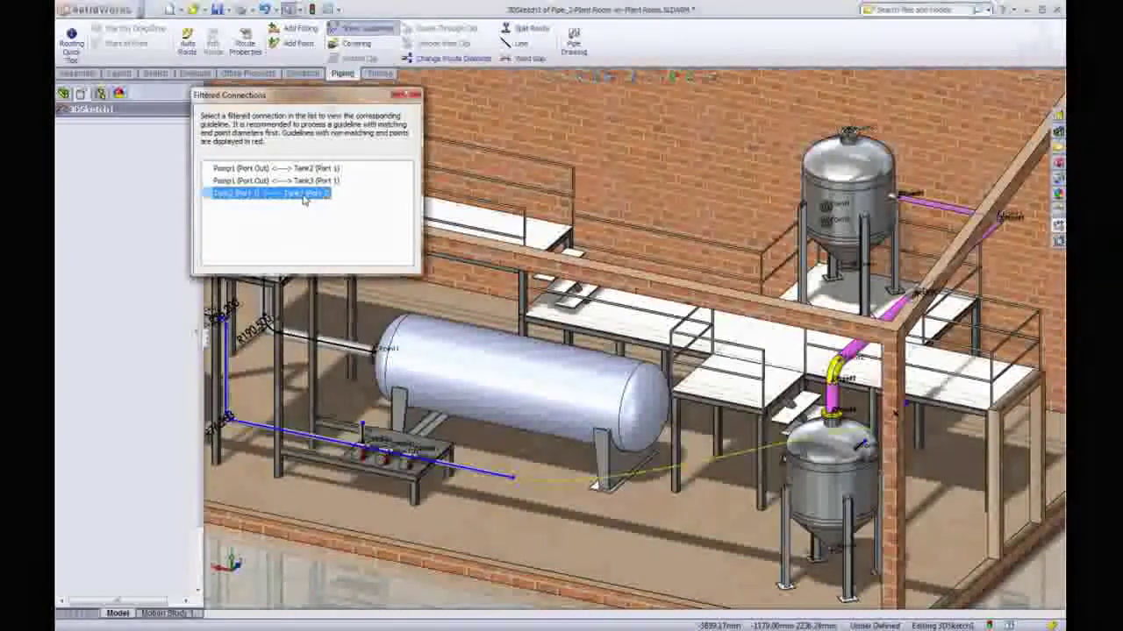
{"action": "left_click", "coordinate": [546, 483]}
{"action": "right_click", "coordinate": [545, 482]}
{"action": "left_click", "coordinate": [578, 537]}
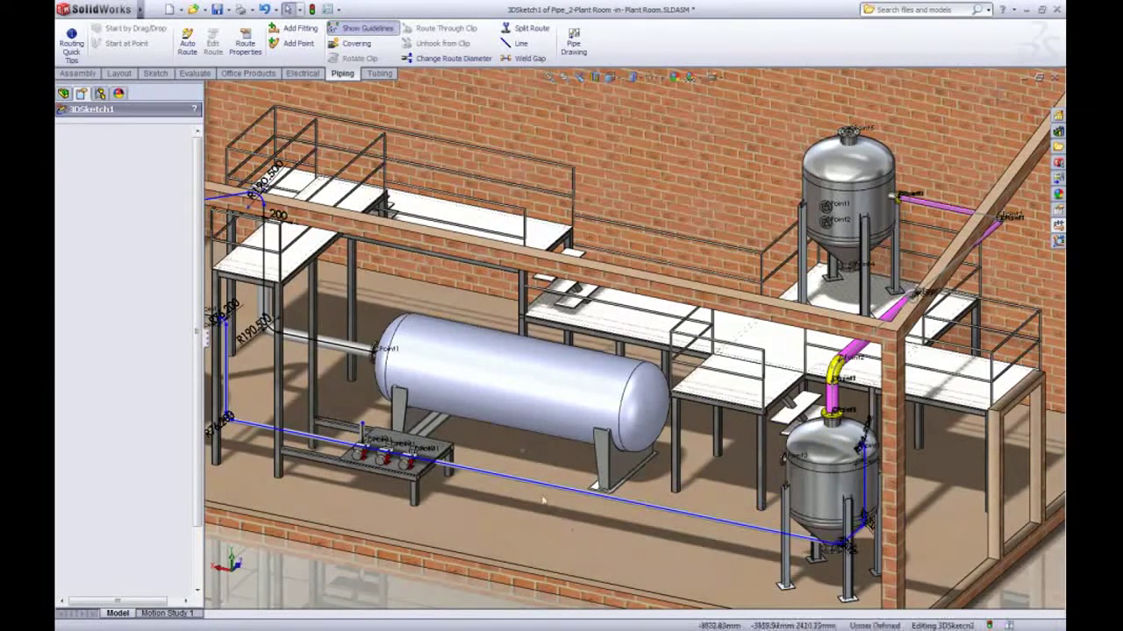
- Process the Hot Water2 pipe system again and insert Tee1 in the low horizontal run beside the pump stand
{"action": "middle_click_drag", "start_coordinate": [542, 501], "coordinate": [703, 474], "text": "ctrl"}
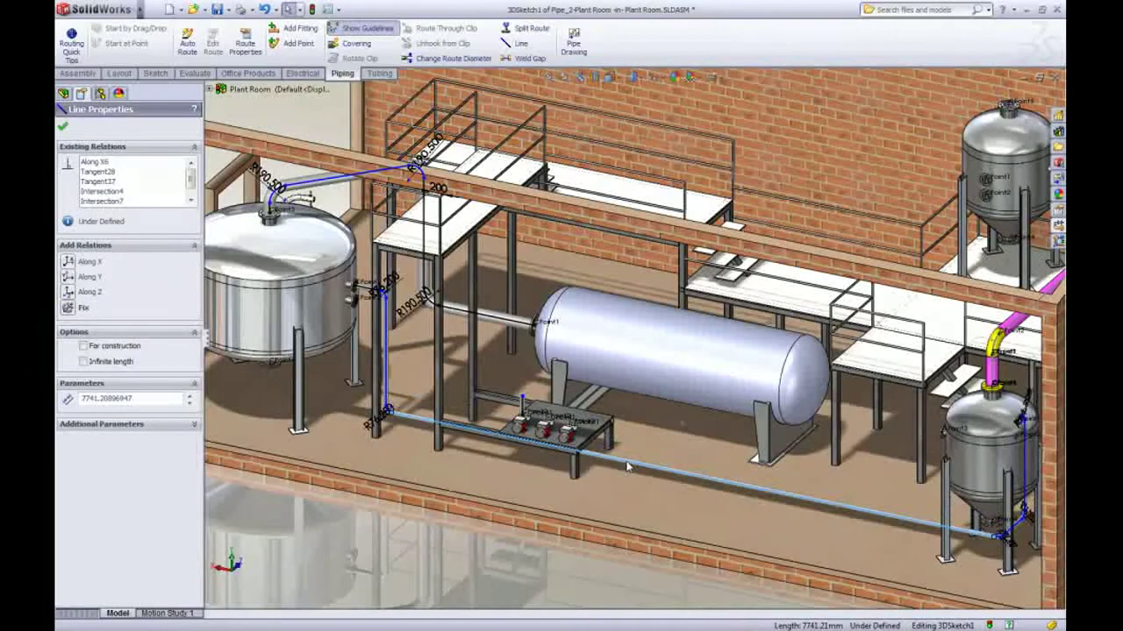
{"action": "key", "text": "Escape"}
{"action": "middle_click_drag", "start_coordinate": [506, 392], "coordinate": [503, 453]}
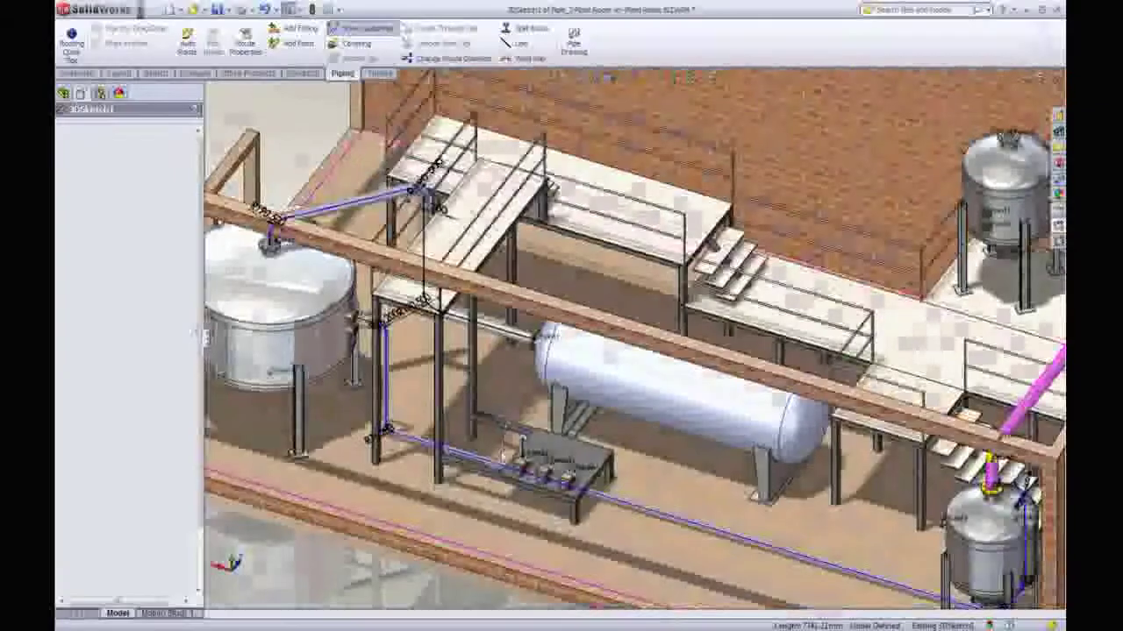
{"action": "scroll", "coordinate": [503, 462], "scroll_direction": "down", "scroll_amount": 6}
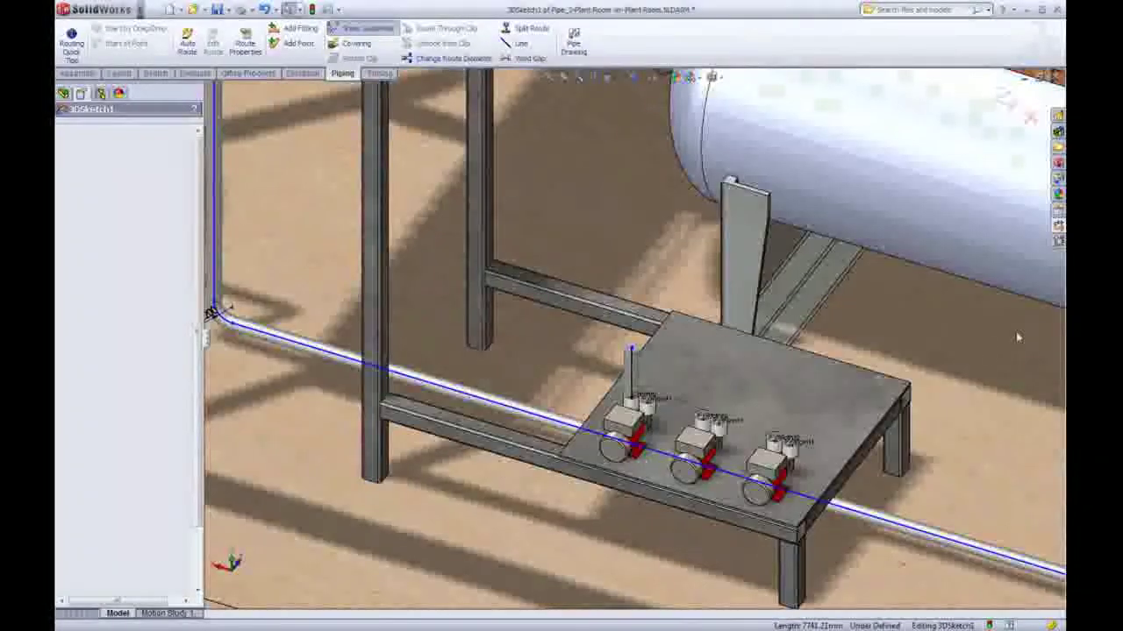
{"action": "left_click", "coordinate": [1058, 226]}
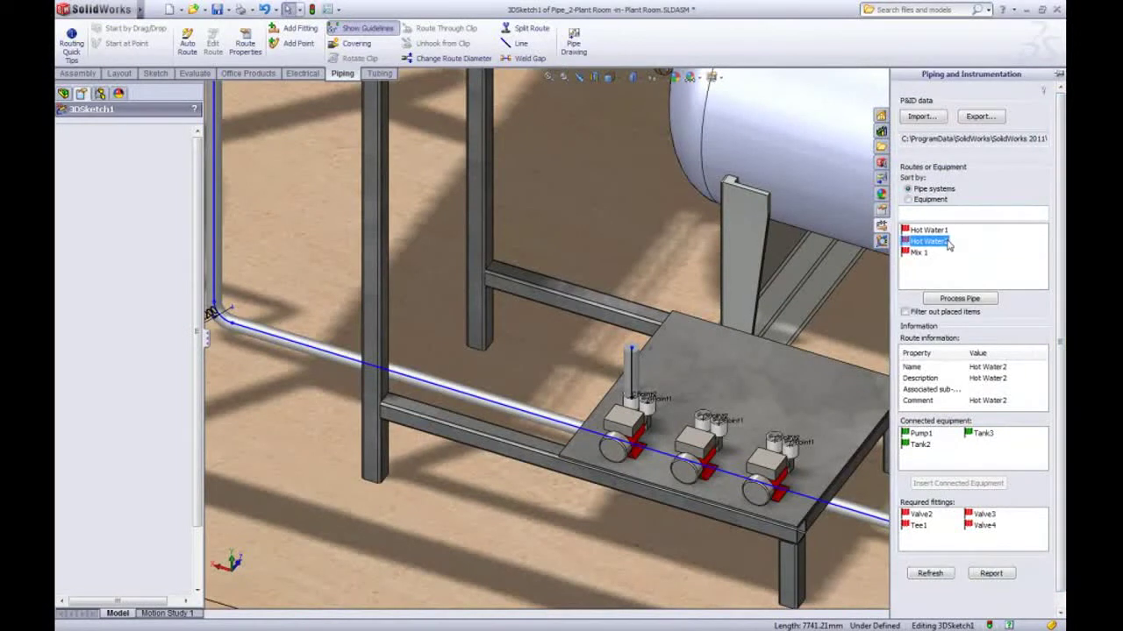
{"action": "left_click", "coordinate": [954, 298]}
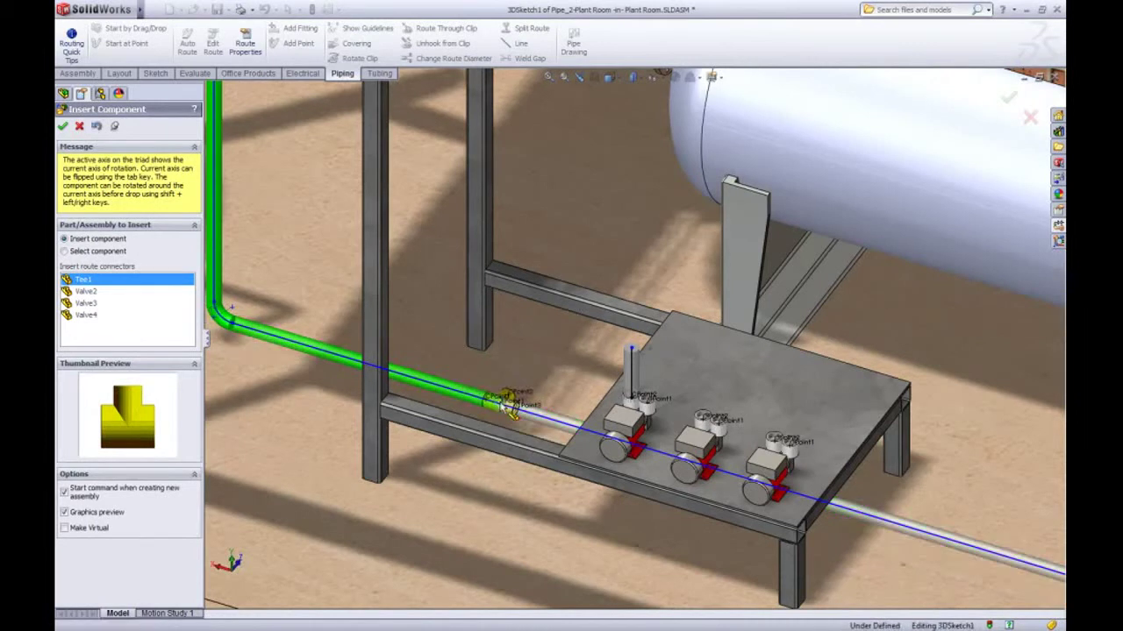
{"action": "left_click", "coordinate": [502, 405]}
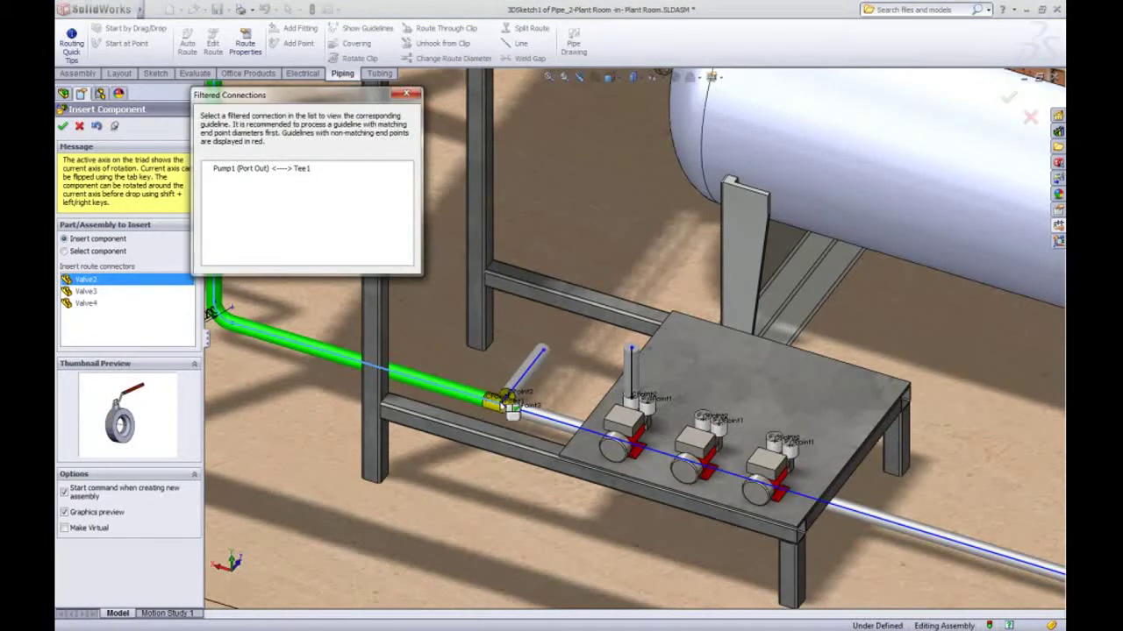
- Show the Pump1 to Tee1 guideline and insert Valve2 in the low run between the elbow and Tee1
{"action": "left_click", "coordinate": [305, 168]}
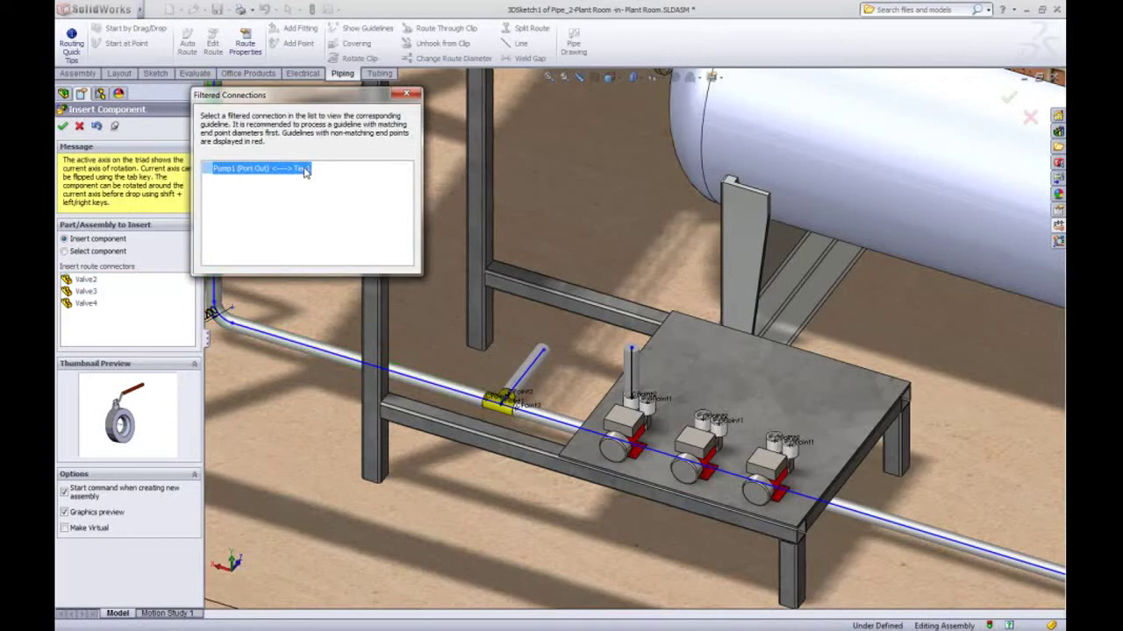
{"action": "left_click", "coordinate": [88, 280]}
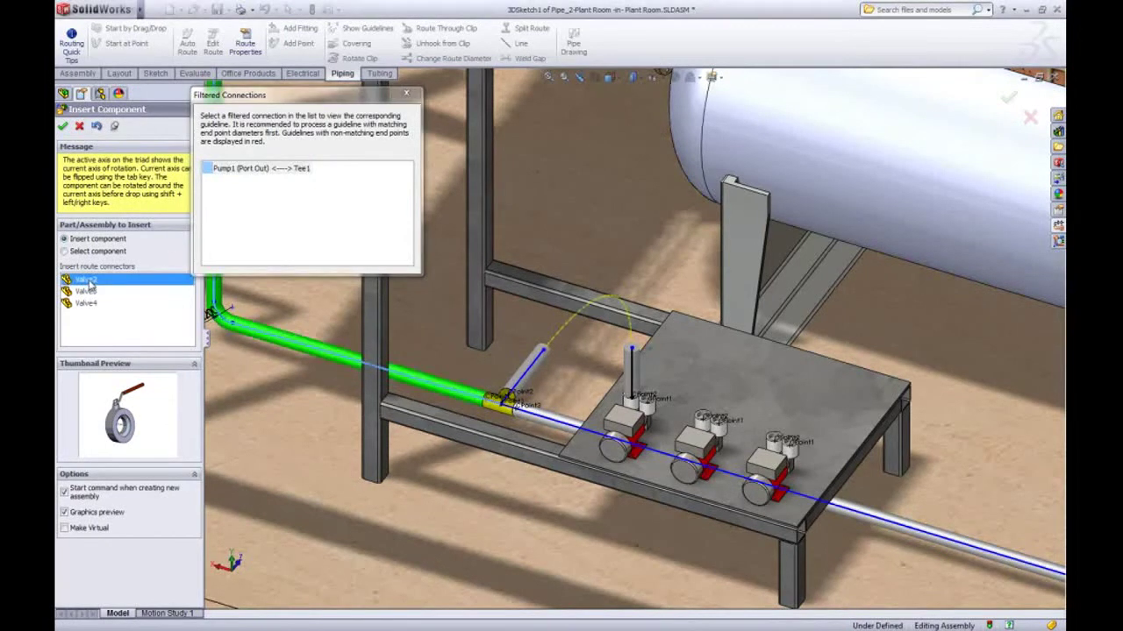
{"action": "left_click", "coordinate": [285, 172]}
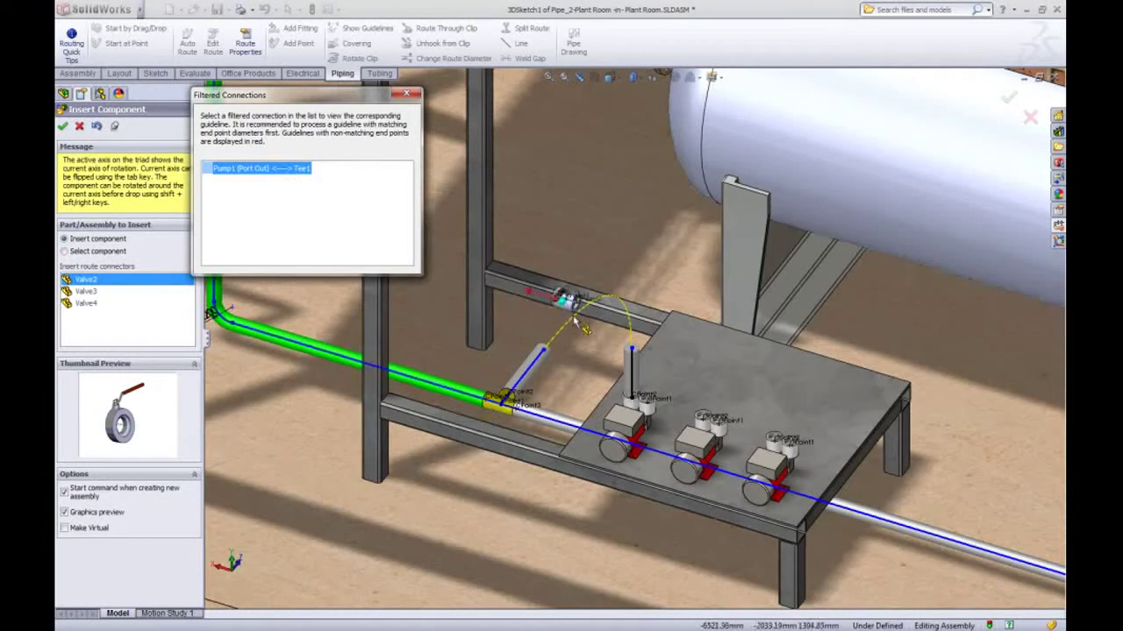
{"action": "left_click", "coordinate": [414, 375]}
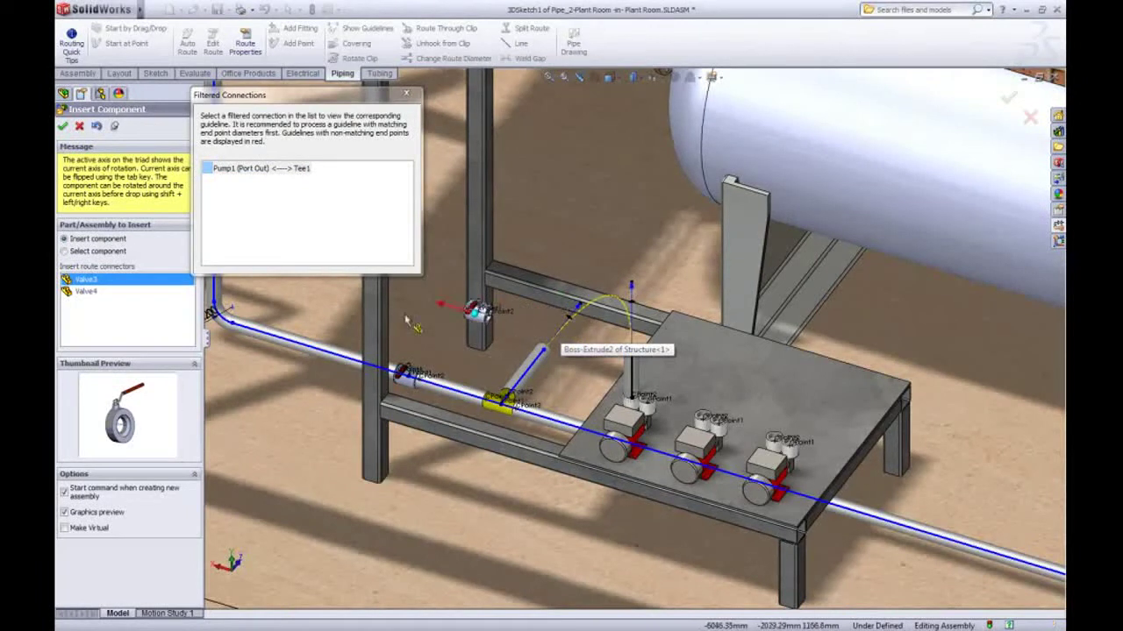
{"action": "key", "text": "Escape"}
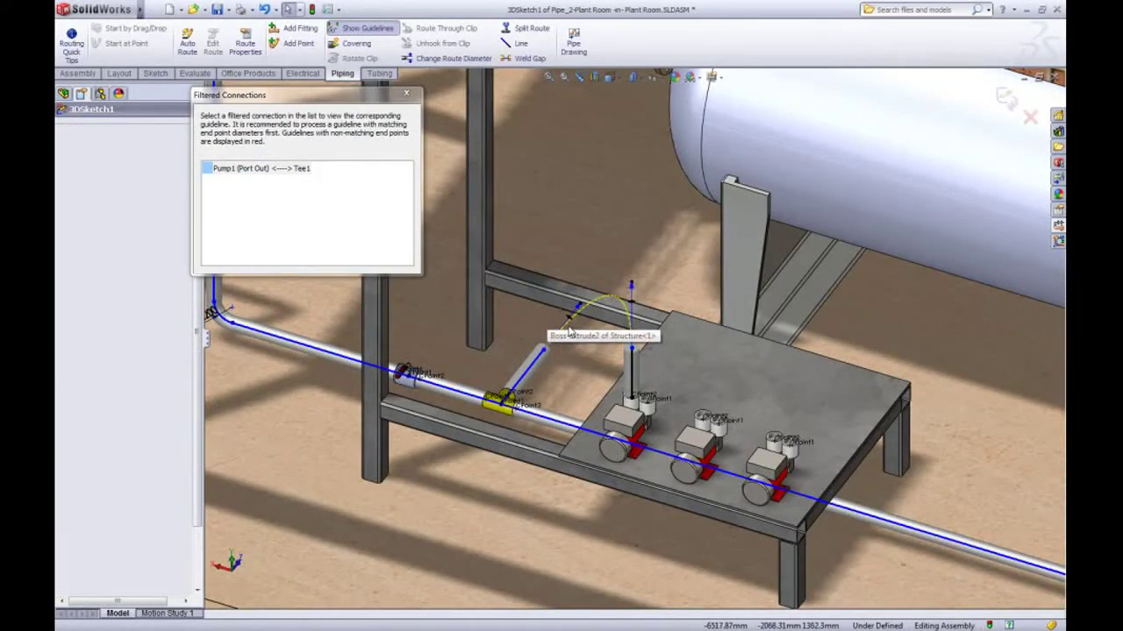
- Convert the Pump1 to Tee1 guideline into an orthogonal pipe route
{"action": "left_click", "coordinate": [599, 304]}
{"action": "right_click", "coordinate": [599, 303]}
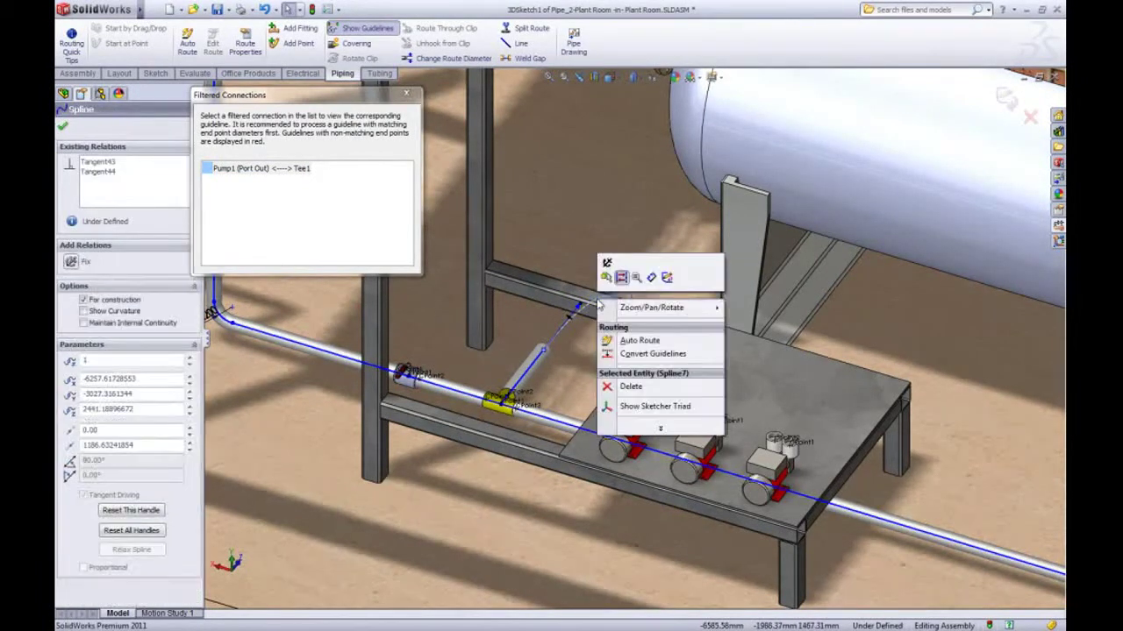
{"action": "left_click", "coordinate": [622, 353]}
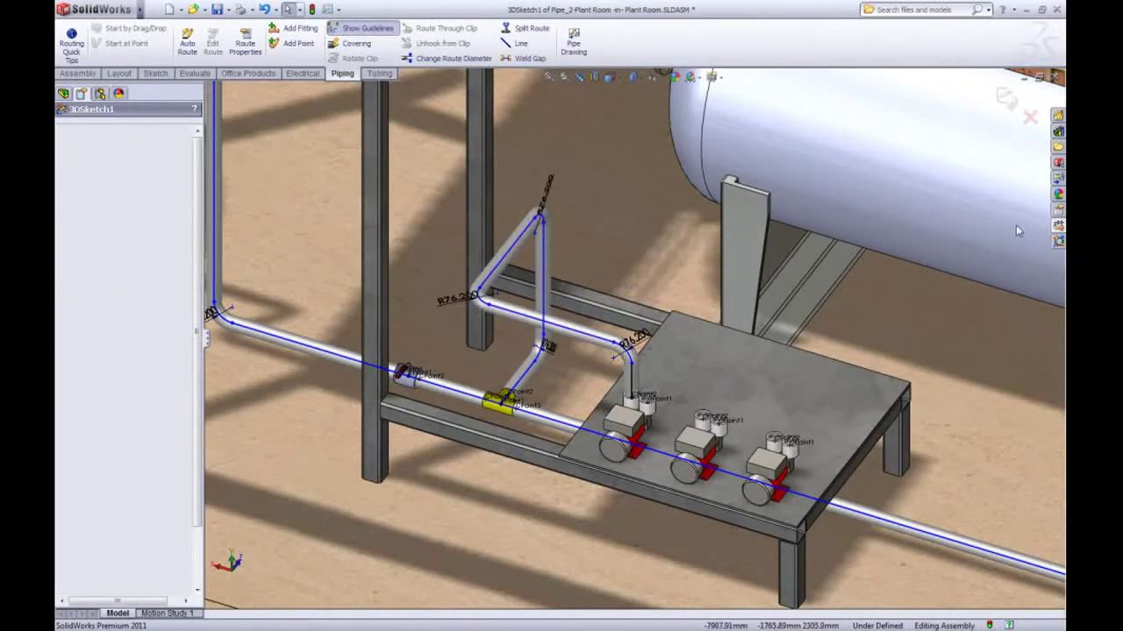
- Process Hot Water2 again, inserting Valve3 in the branch from Pump1 and Valve4 in the main run beyond Tee1
{"action": "left_click", "coordinate": [1057, 227]}
{"action": "left_click", "coordinate": [973, 297]}
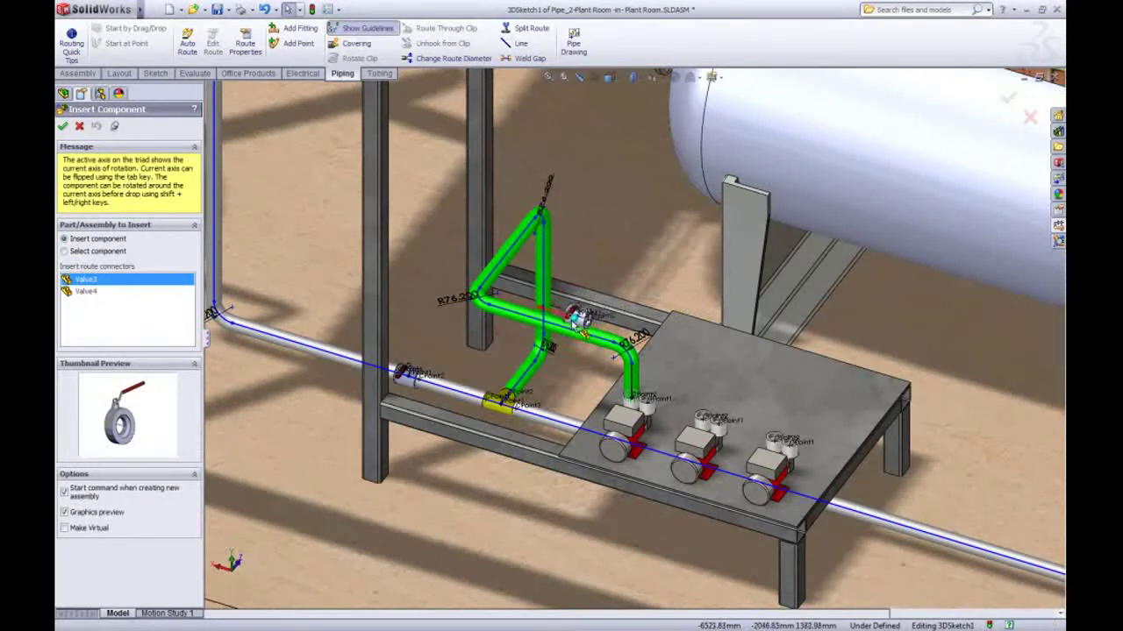
{"action": "left_click", "coordinate": [568, 327]}
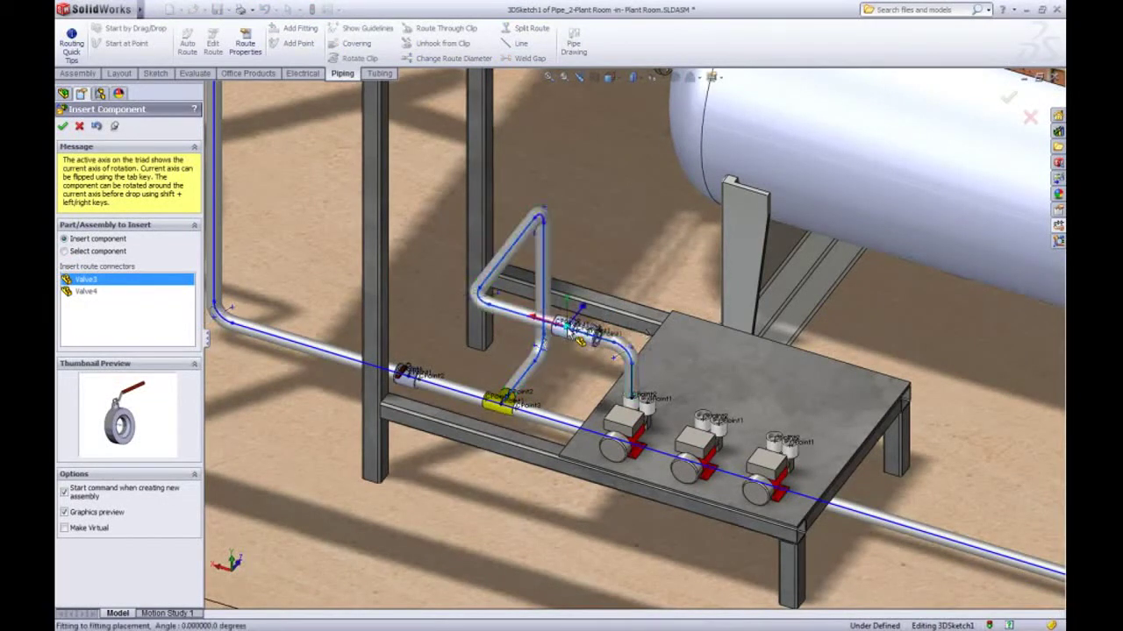
{"action": "left_click", "coordinate": [568, 329]}
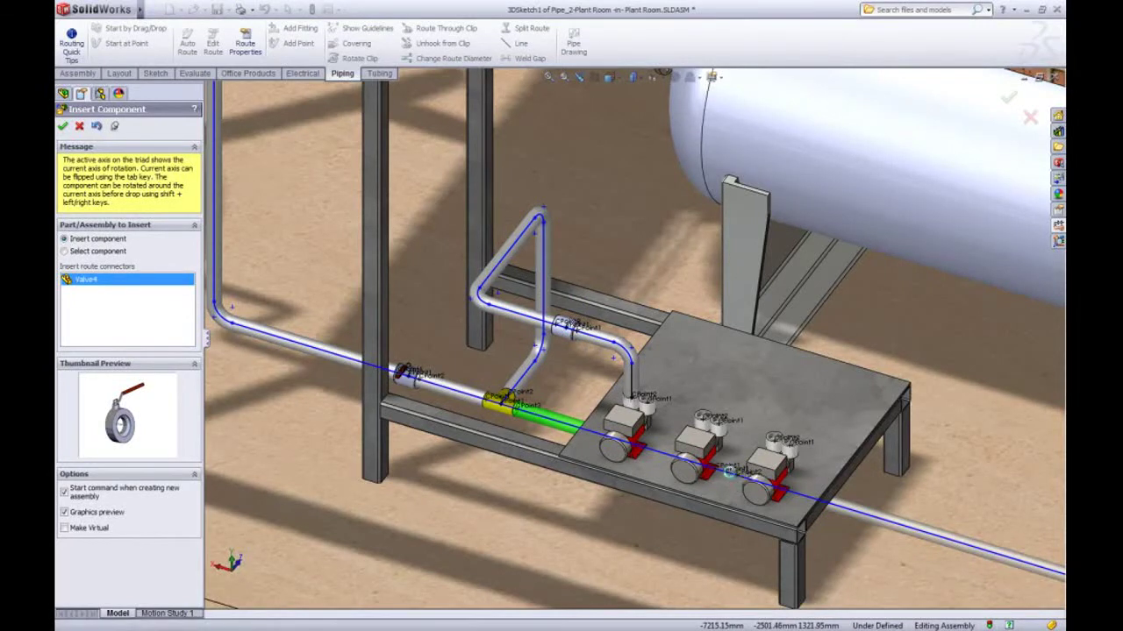
{"action": "left_click", "coordinate": [741, 487]}
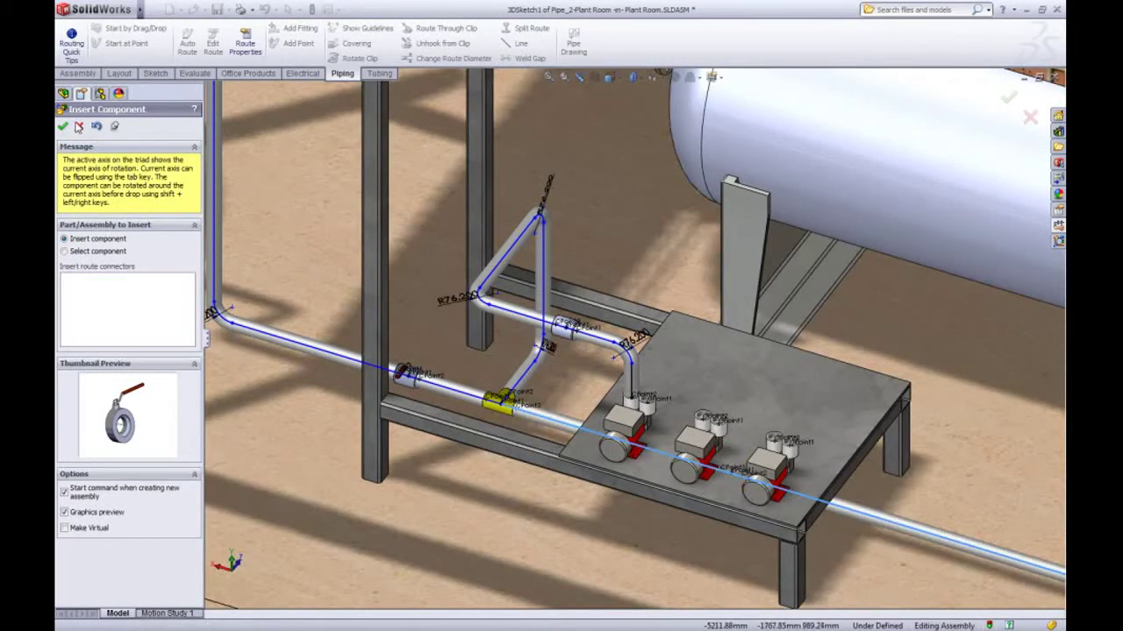
- Rotate the valve in the Pump1 branch about its pipe axis with the triad until its handle points upward
{"action": "left_click", "coordinate": [79, 126]}
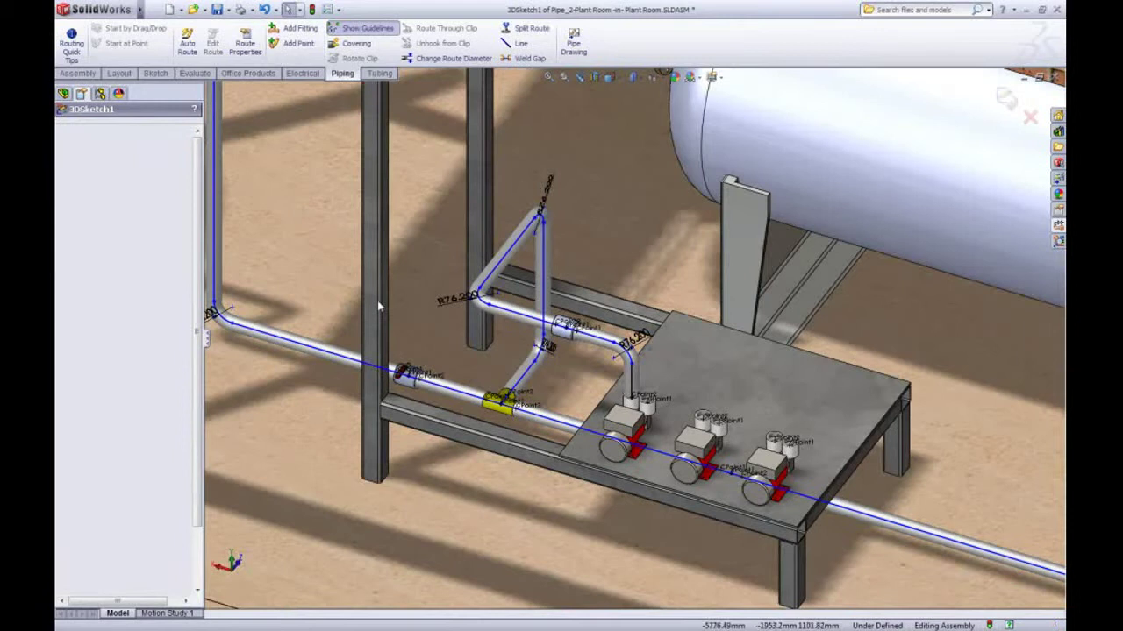
{"action": "scroll", "coordinate": [540, 394], "scroll_direction": "down", "scroll_amount": 4}
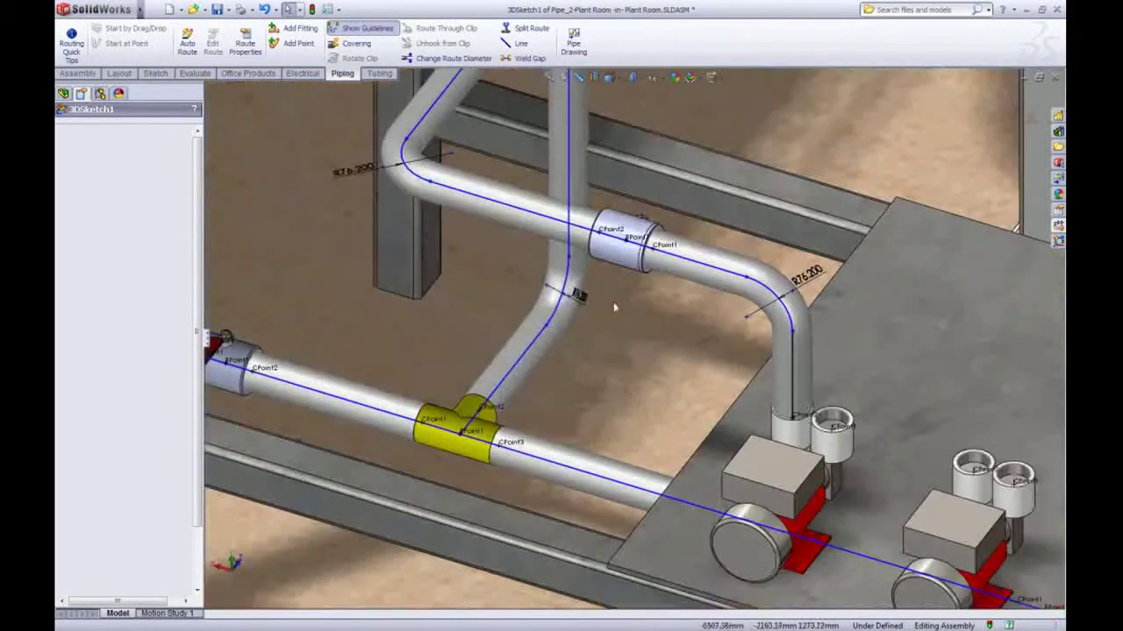
{"action": "right_click", "coordinate": [623, 263]}
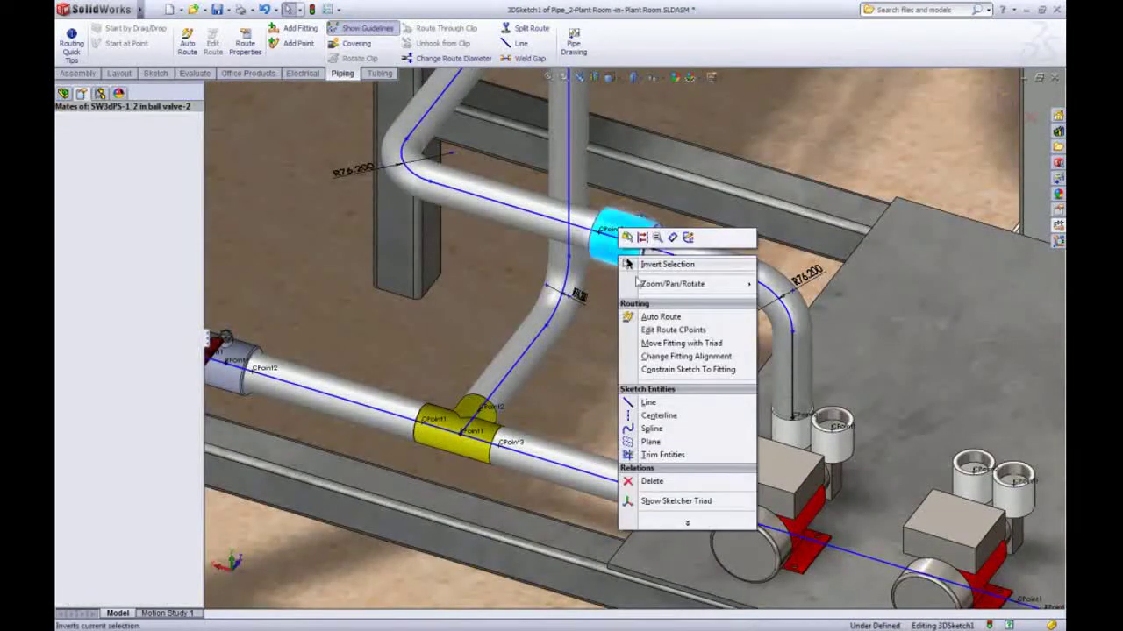
{"action": "left_click", "coordinate": [681, 343]}
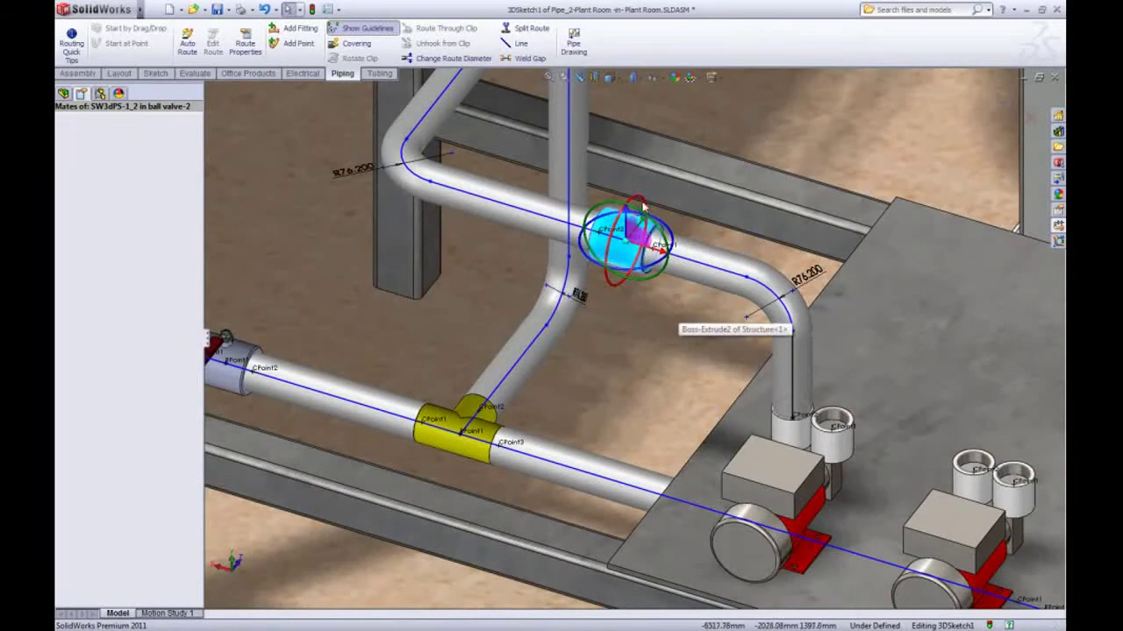
{"action": "left_click_drag", "start_coordinate": [643, 203], "coordinate": [605, 240]}
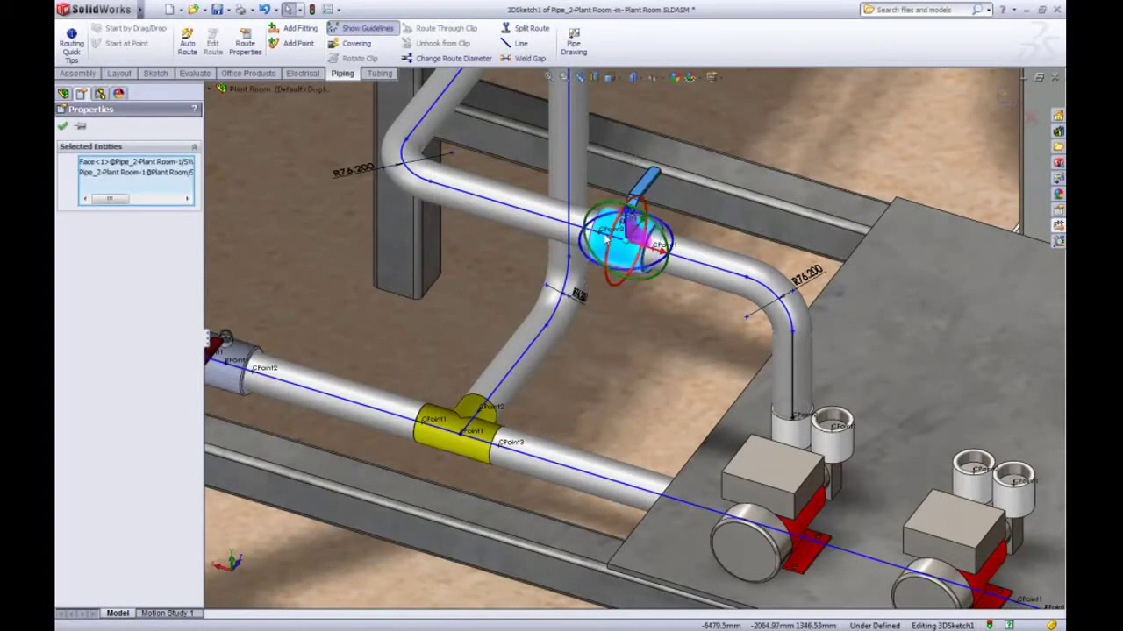
- Rotate the tee with the triad until its branch points upward, and delete the old elbow and short segments leading to it
{"action": "right_click", "coordinate": [478, 447]}
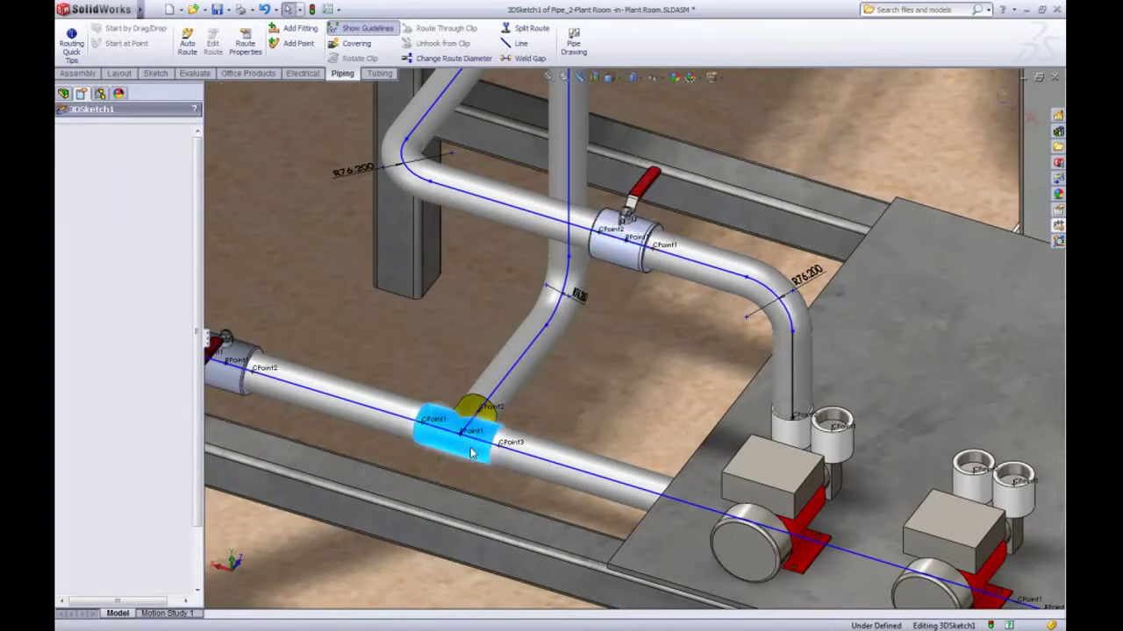
{"action": "left_click", "coordinate": [485, 469]}
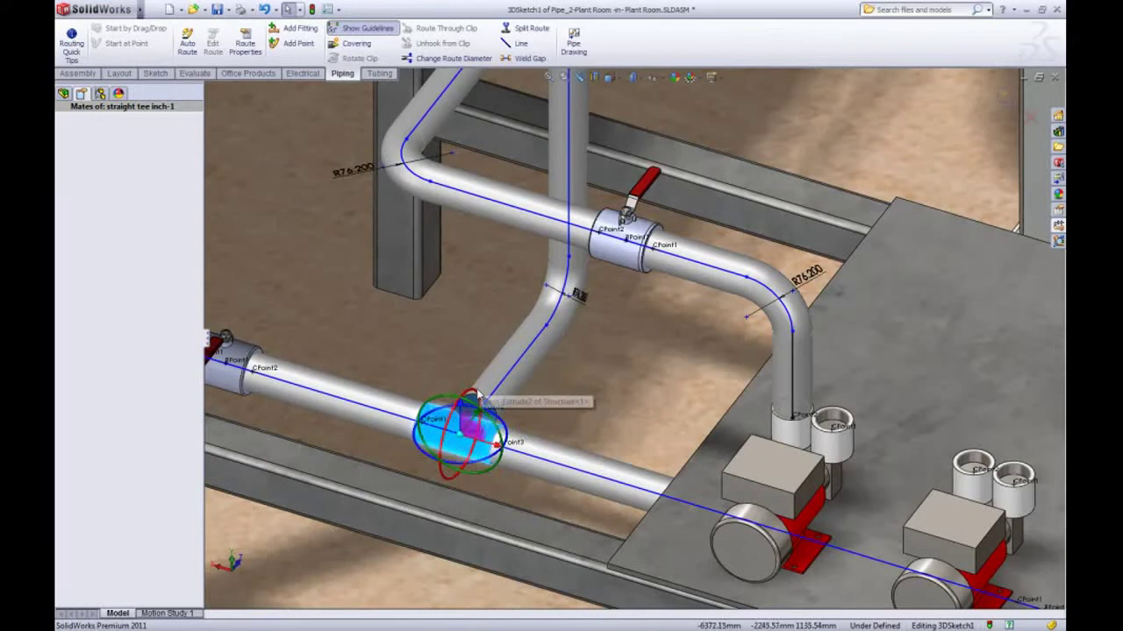
{"action": "left_click_drag", "start_coordinate": [460, 399], "coordinate": [444, 437]}
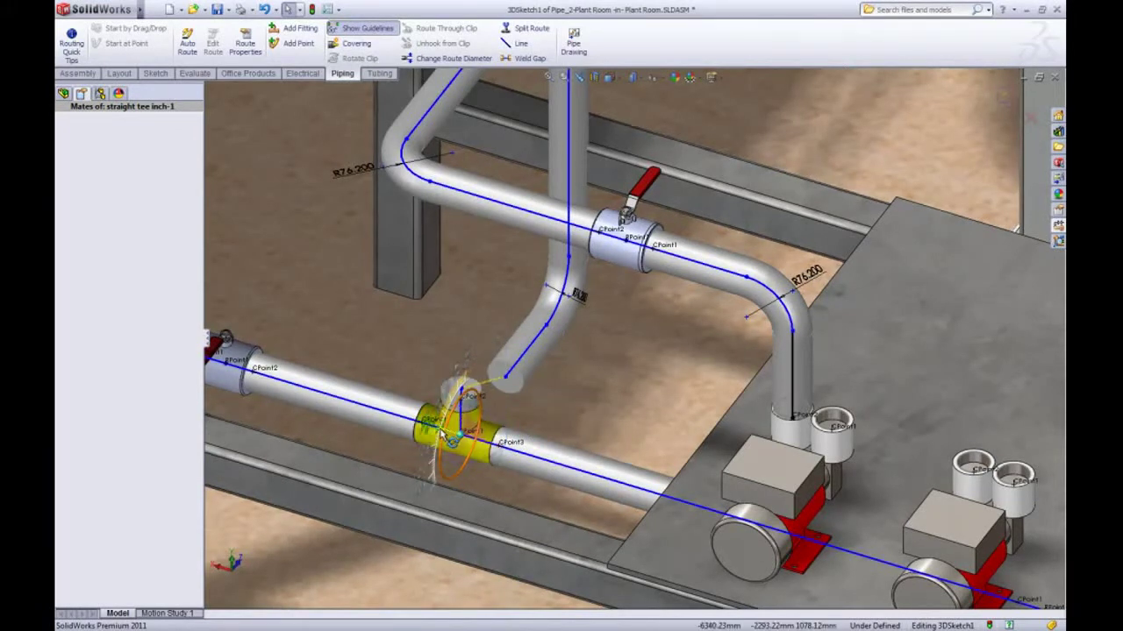
{"action": "left_click", "coordinate": [441, 431]}
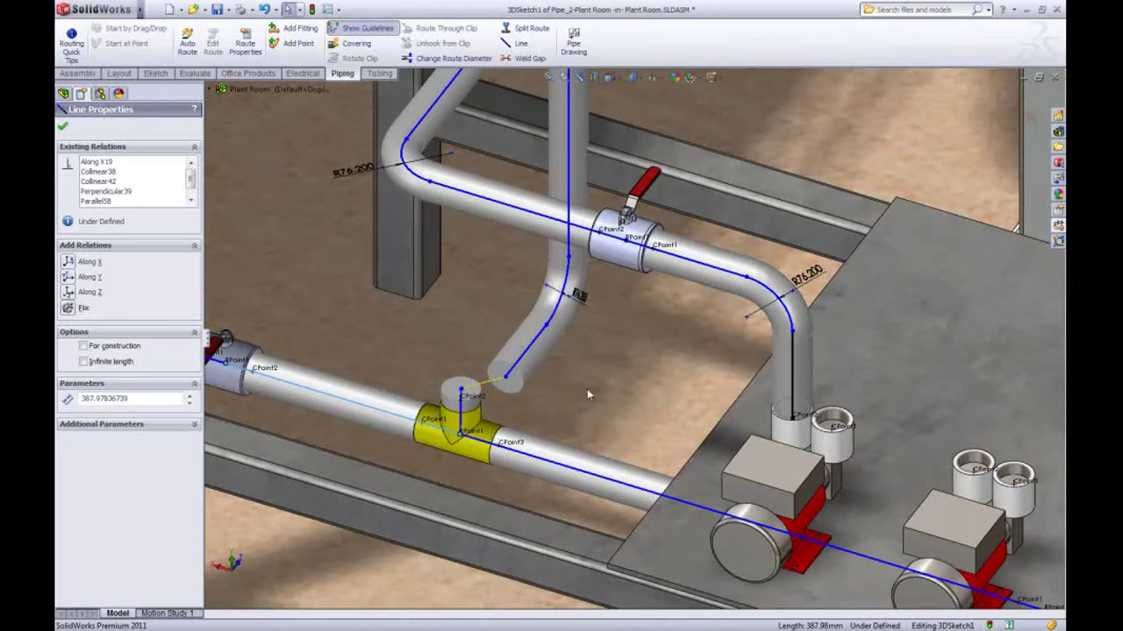
{"action": "left_click_drag", "start_coordinate": [587, 389], "coordinate": [509, 311]}
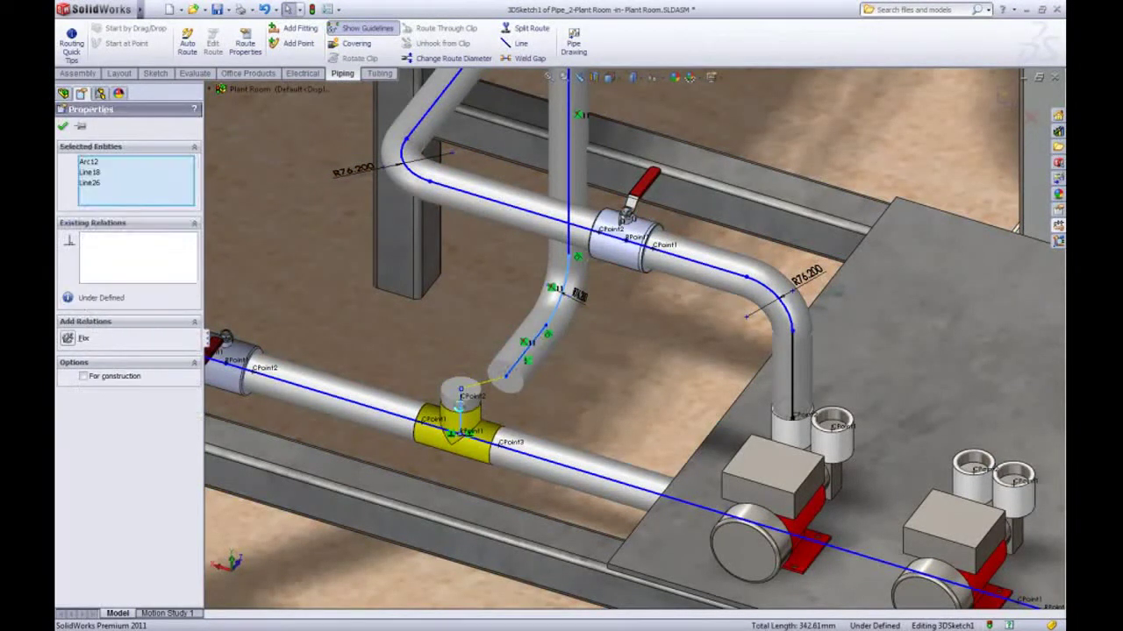
{"action": "key", "text": "Delete"}
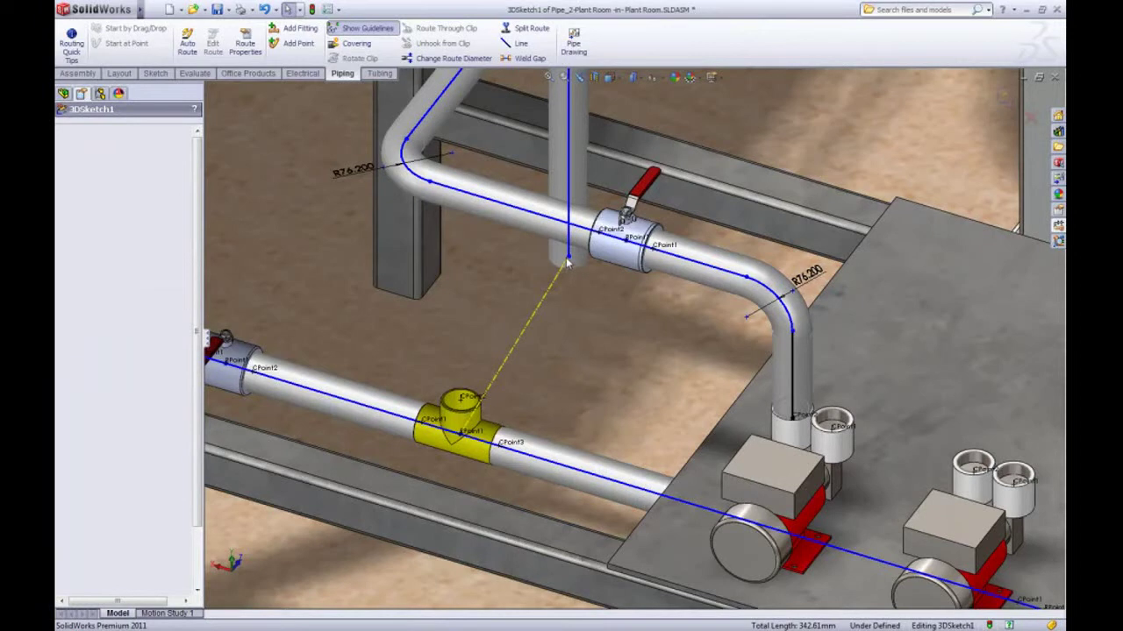
- Merge the vertical pipe's lower endpoint with the tee's route point and slide the tee along the run towards the pump stand
{"action": "left_click_drag", "start_coordinate": [567, 258], "coordinate": [474, 362]}
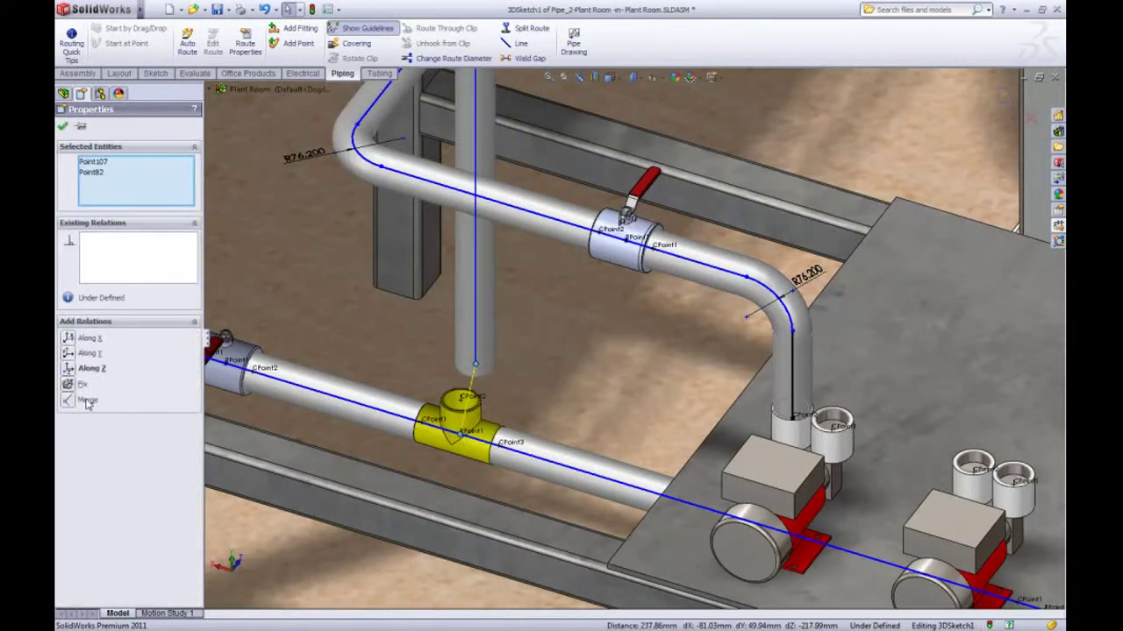
{"action": "left_click", "coordinate": [87, 400]}
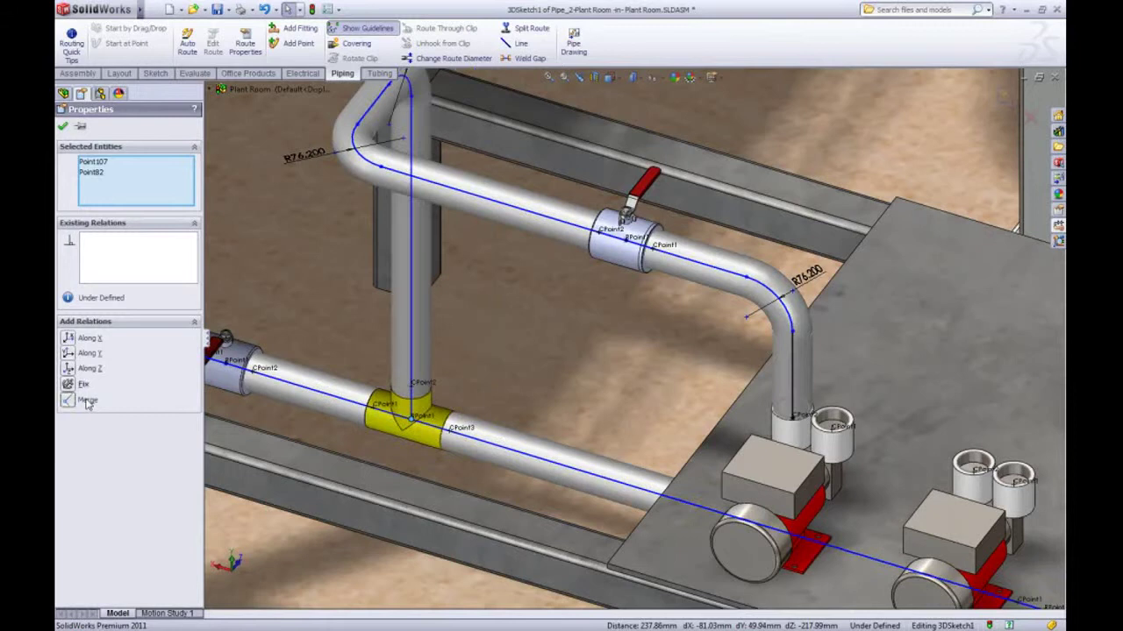
{"action": "left_click", "coordinate": [384, 370]}
{"action": "left_click_drag", "start_coordinate": [411, 420], "coordinate": [498, 453]}
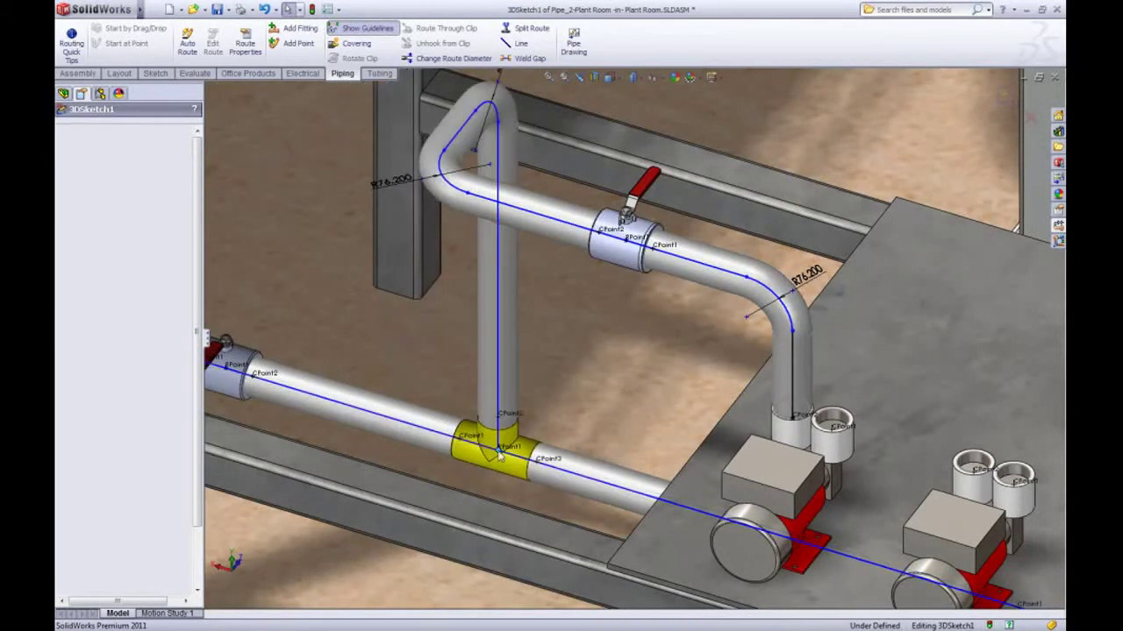
- Move the valve in the main run beyond the tee vertically with the triad to above the pump stand's surface
{"action": "scroll", "coordinate": [498, 453], "scroll_direction": "up", "scroll_amount": 3}
{"action": "middle_click_drag", "start_coordinate": [705, 450], "coordinate": [505, 338], "text": "ctrl"}
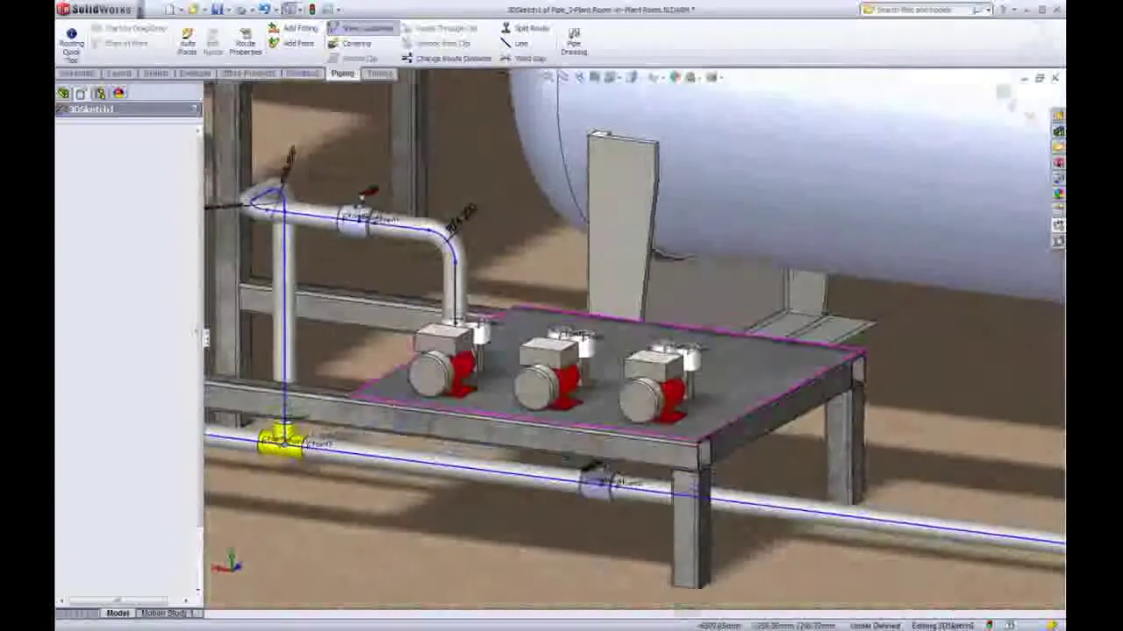
{"action": "right_click", "coordinate": [596, 498]}
{"action": "left_click", "coordinate": [632, 467]}
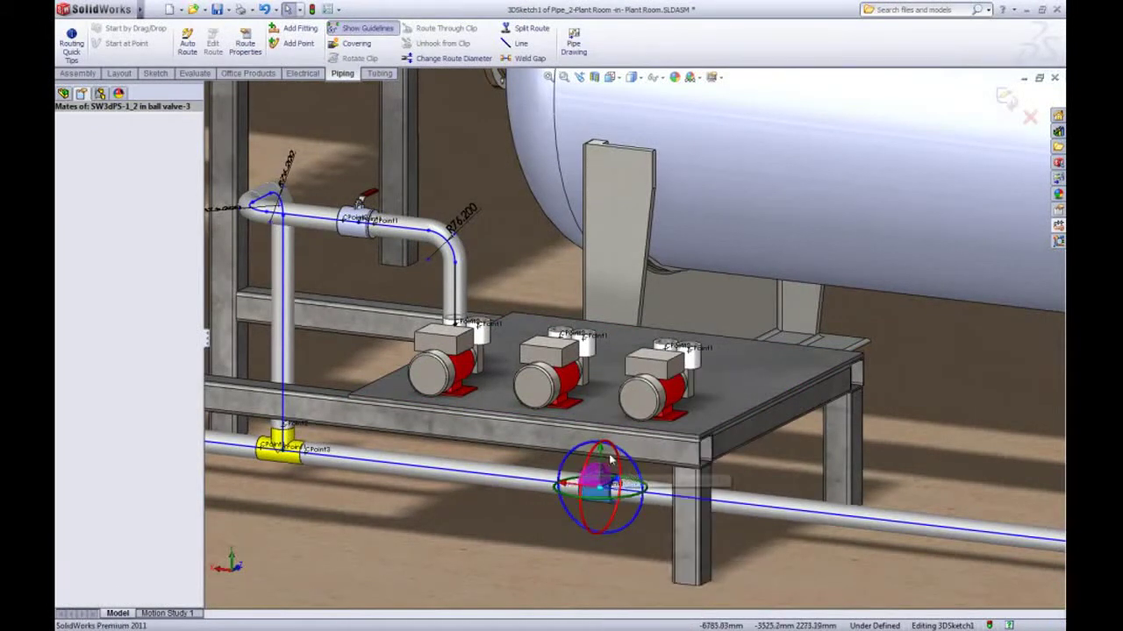
{"action": "left_click_drag", "start_coordinate": [603, 455], "coordinate": [601, 428]}
{"action": "left_click_drag", "start_coordinate": [600, 384], "coordinate": [603, 275]}
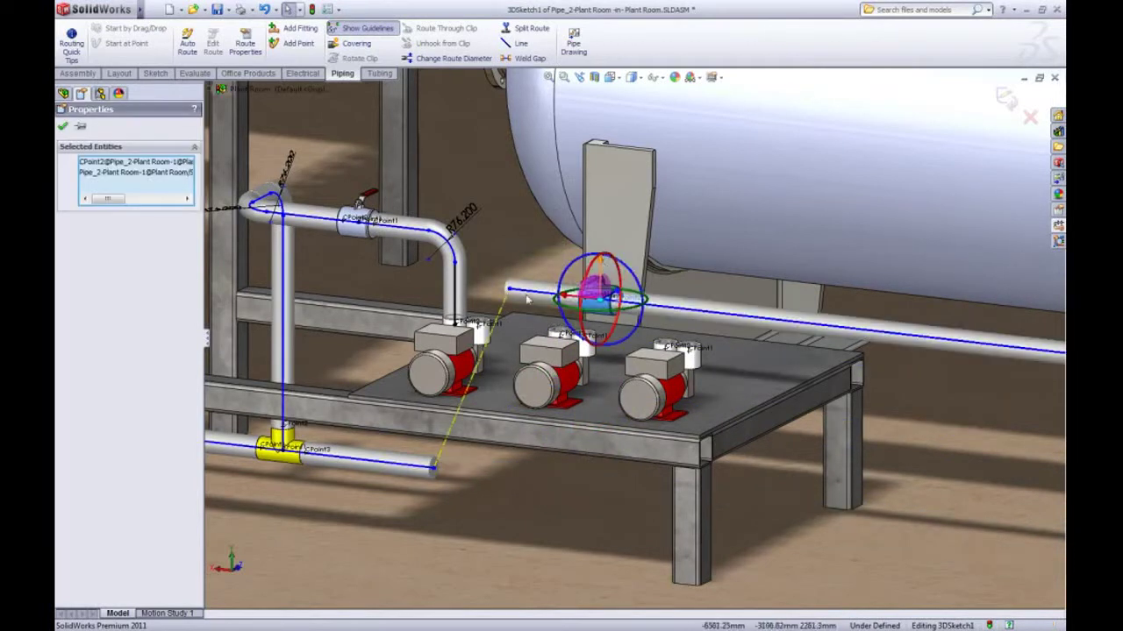
- Convert the guideline between the tee run and the raised valve into orthogonal pipe, and shift its vertical leg towards Pump1
{"action": "left_click", "coordinate": [501, 321]}
{"action": "right_click", "coordinate": [502, 321]}
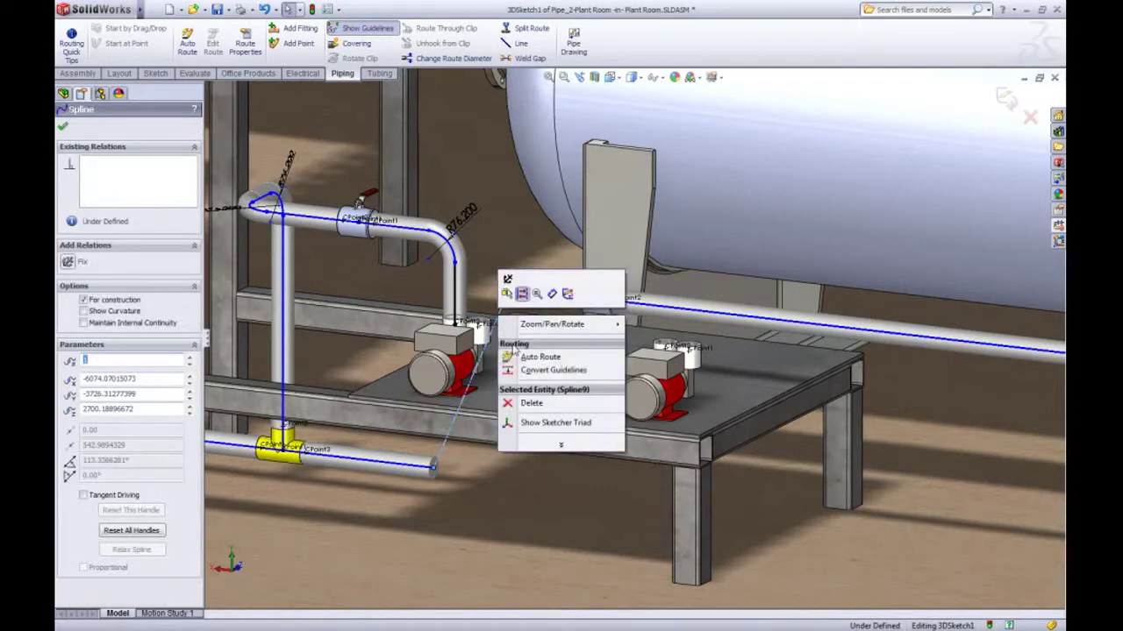
{"action": "left_click", "coordinate": [526, 369]}
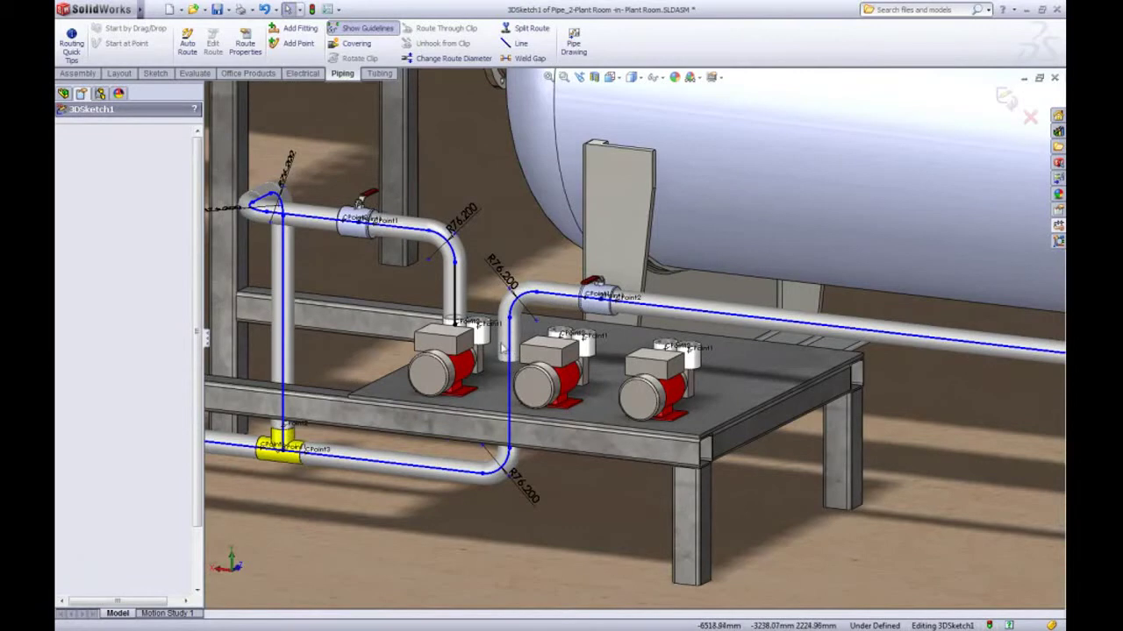
{"action": "left_click_drag", "start_coordinate": [509, 349], "coordinate": [434, 339]}
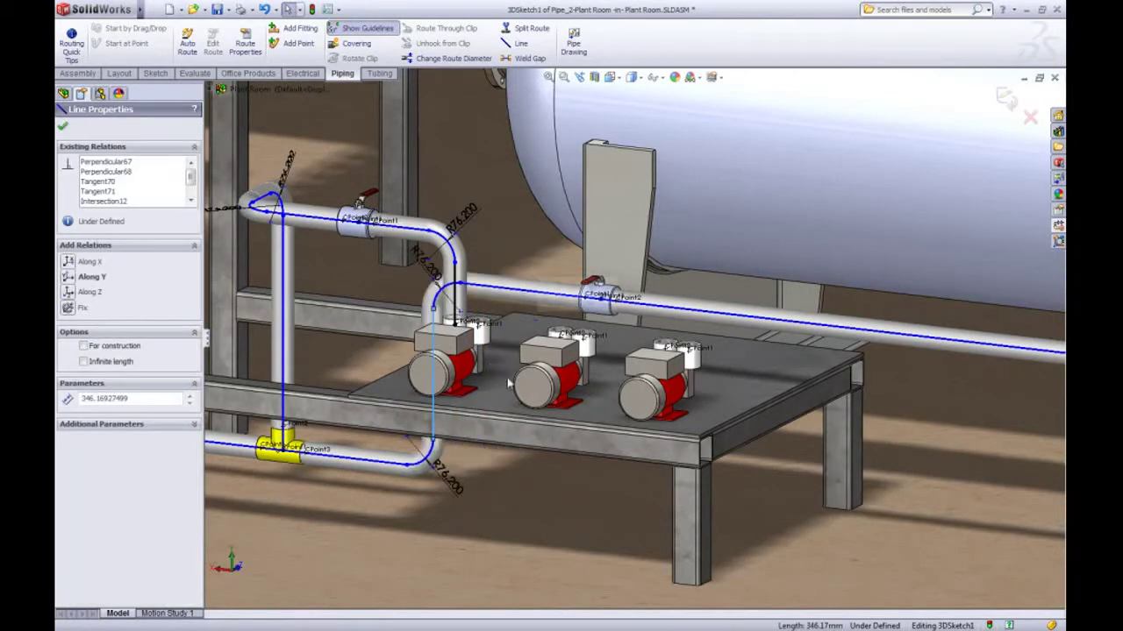
- Convert the guideline beyond the raised valve into orthogonal pipe and shift its vertical leg back to the far end of the pump stand
{"action": "scroll", "coordinate": [525, 393], "scroll_direction": "up", "scroll_amount": 3}
{"action": "middle_click_drag", "start_coordinate": [921, 383], "coordinate": [735, 384], "text": "ctrl"}
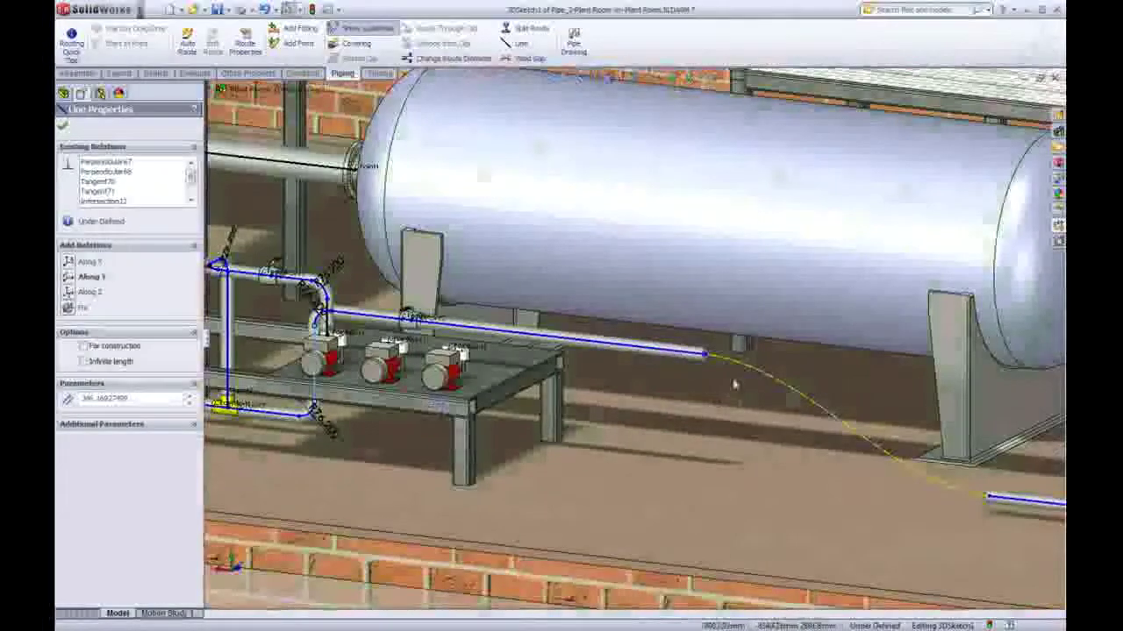
{"action": "left_click", "coordinate": [750, 373]}
{"action": "right_click", "coordinate": [749, 368]}
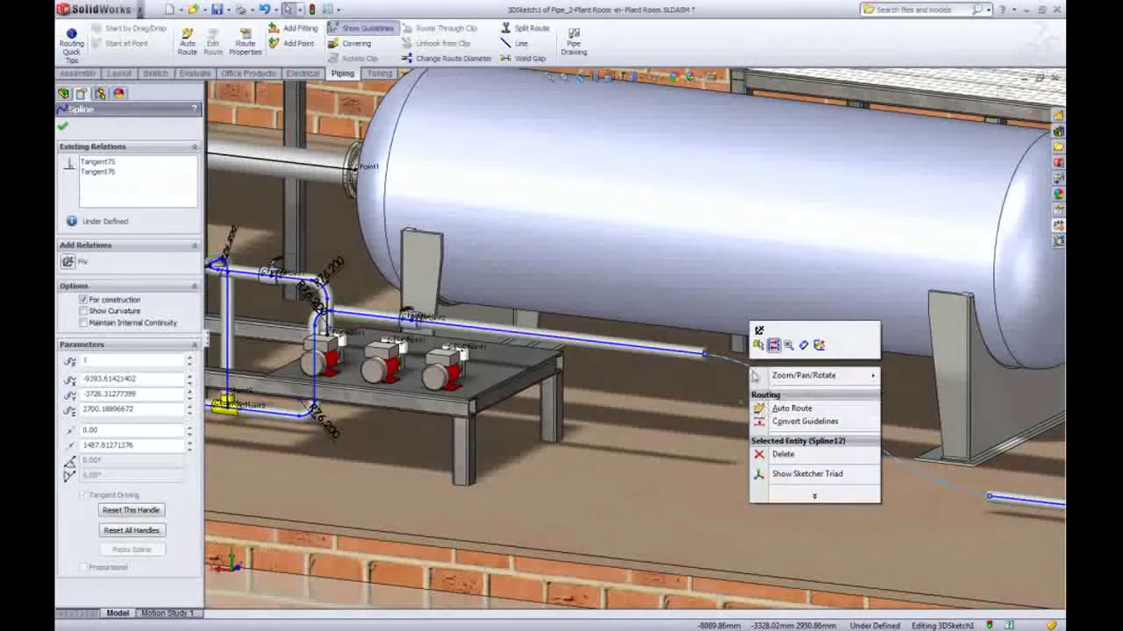
{"action": "left_click", "coordinate": [766, 421]}
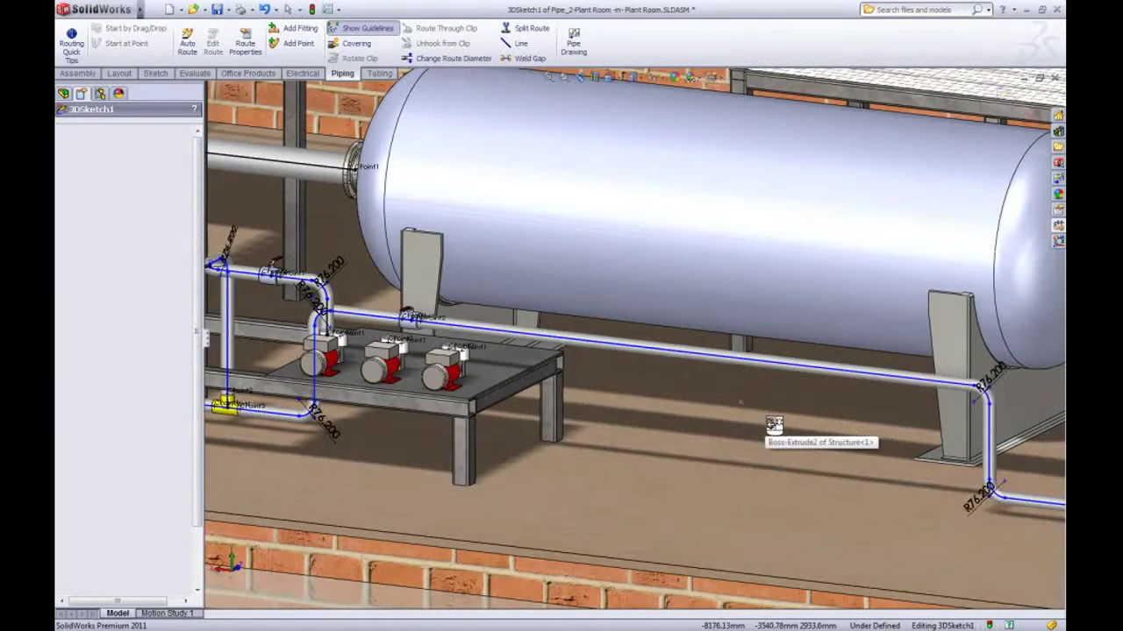
{"action": "left_click_drag", "start_coordinate": [970, 448], "coordinate": [641, 432]}
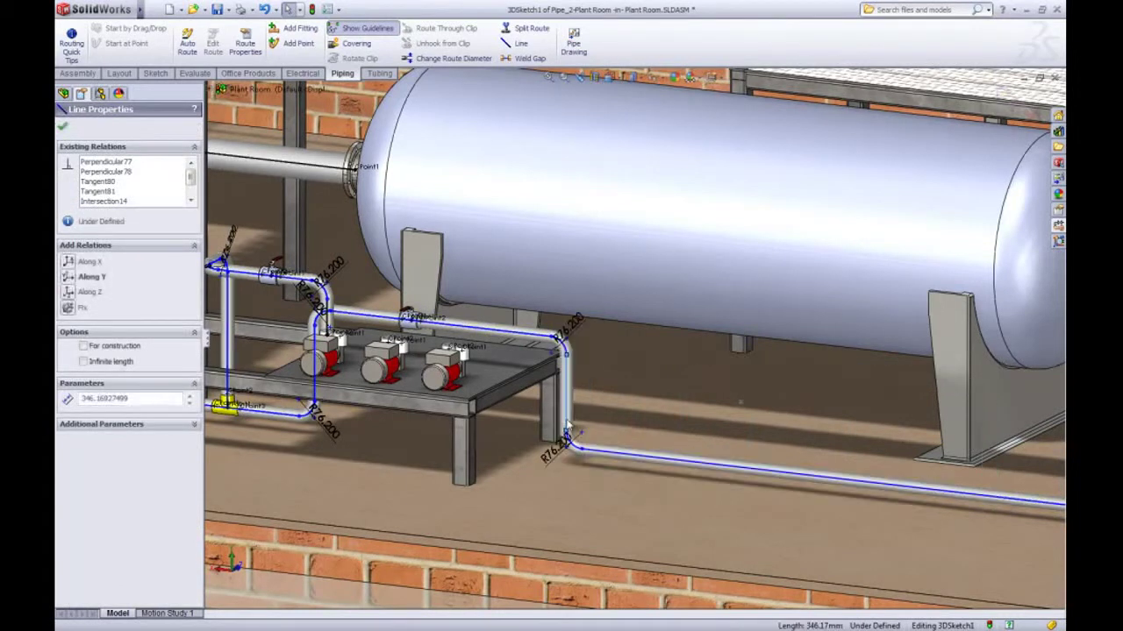
{"action": "scroll", "coordinate": [568, 427], "scroll_direction": "up", "scroll_amount": 4}
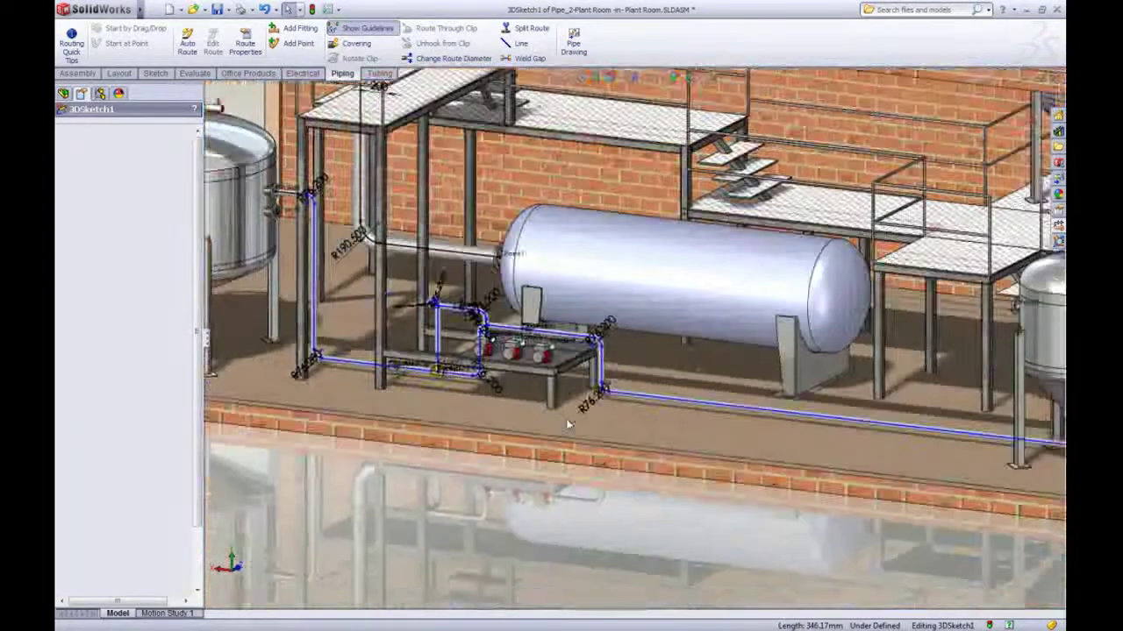
{"action": "middle_click_drag", "start_coordinate": [568, 427], "coordinate": [748, 531], "text": "ctrl"}
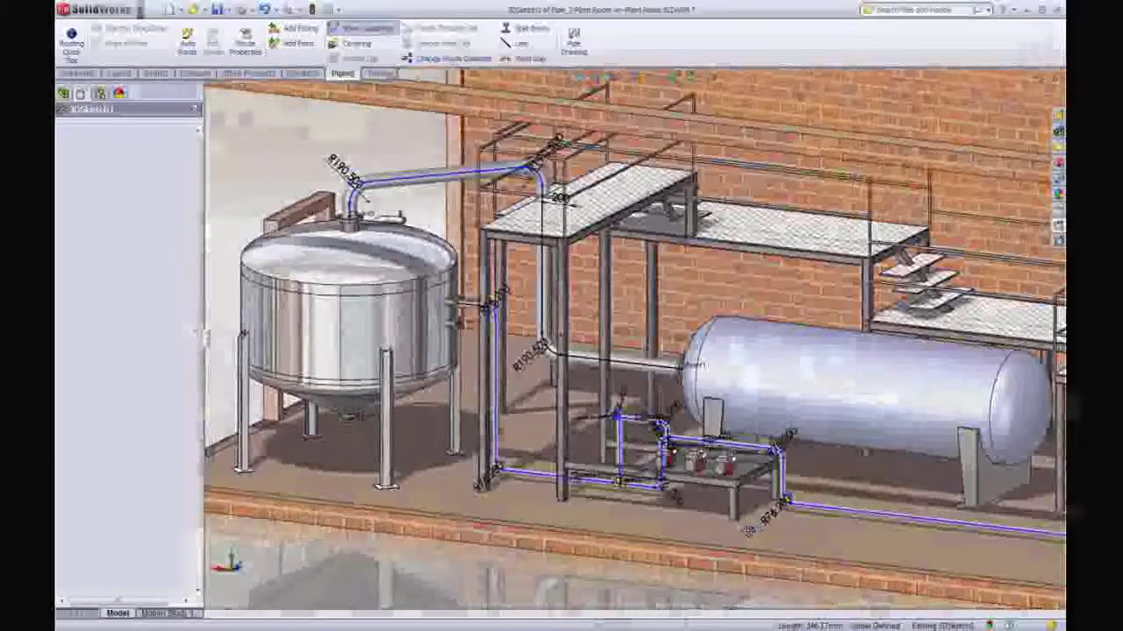